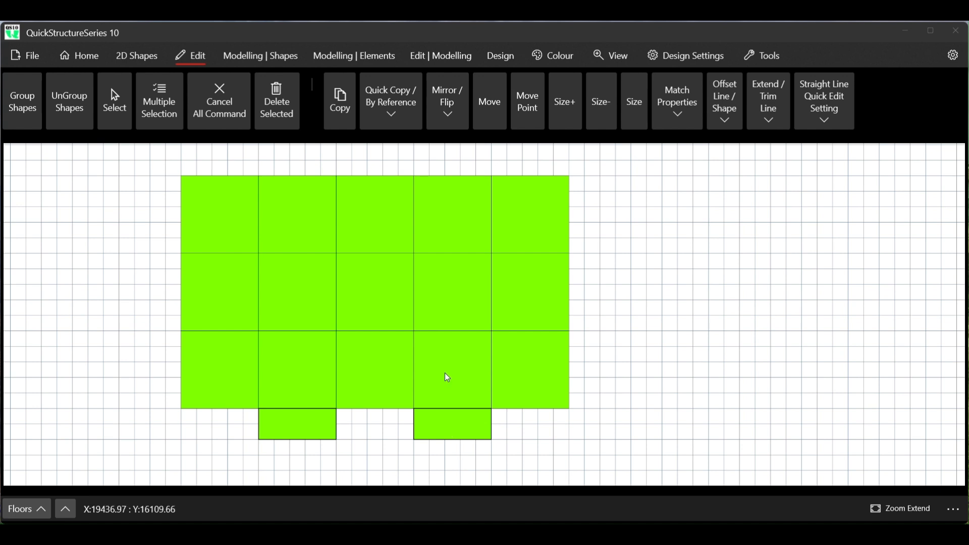
Step: Move the two rightmost columns of bays and their small lower rectangle 3000 to the right, leaving a gap in the plan
right_click(425, 221)
click(456, 252)
drag(441, 159, 599, 417)
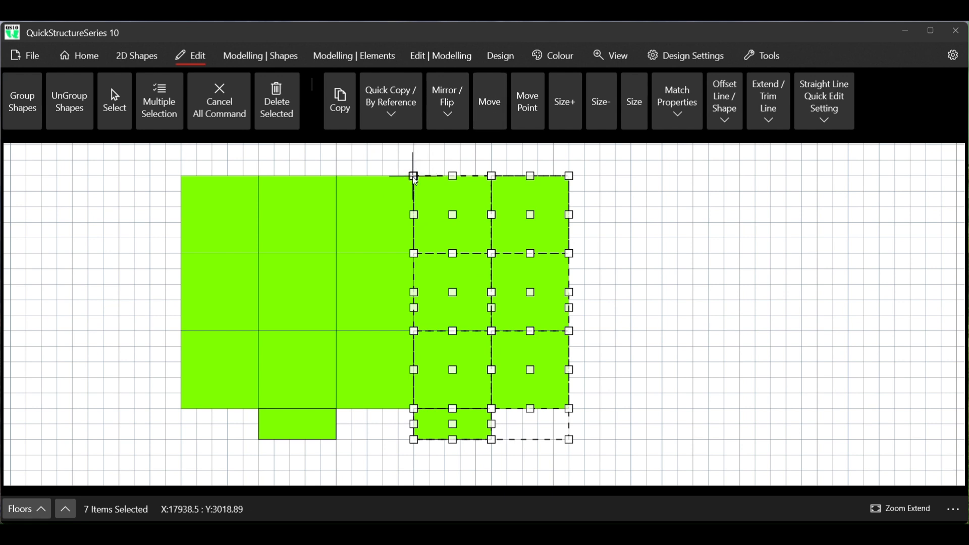
drag(414, 177, 466, 176)
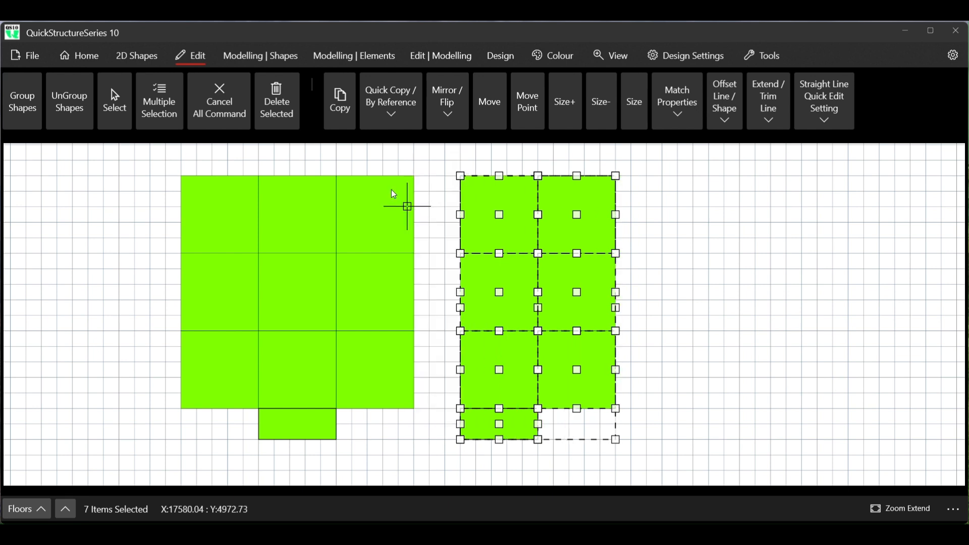
click(219, 104)
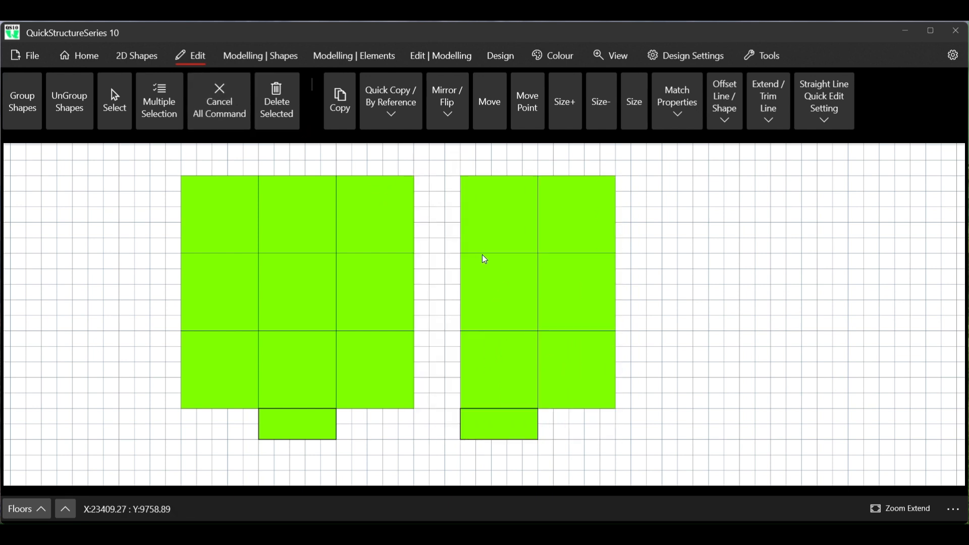
Step: Move the small rectangle below the right block one 5000-wide bay to the right, beneath the block's last column
click(114, 100)
click(477, 421)
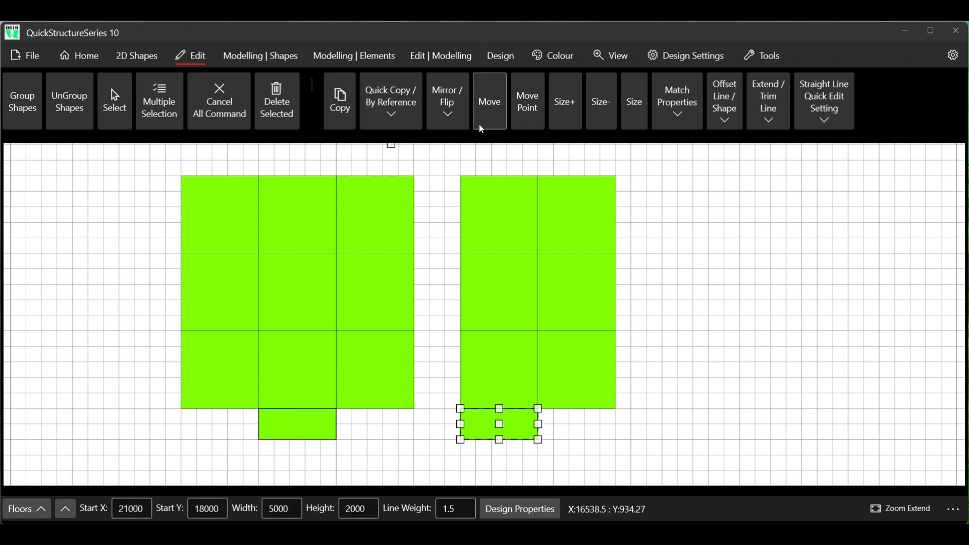
click(490, 113)
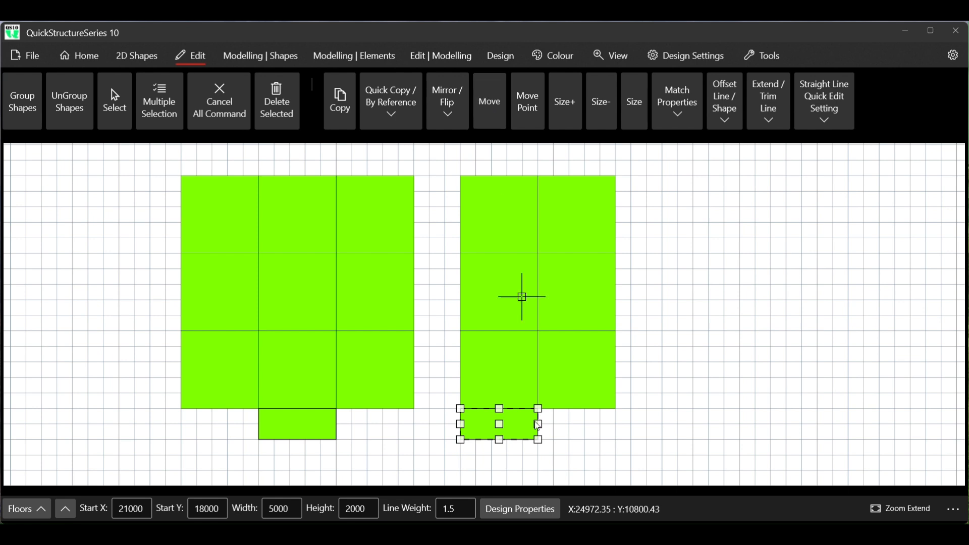
click(461, 409)
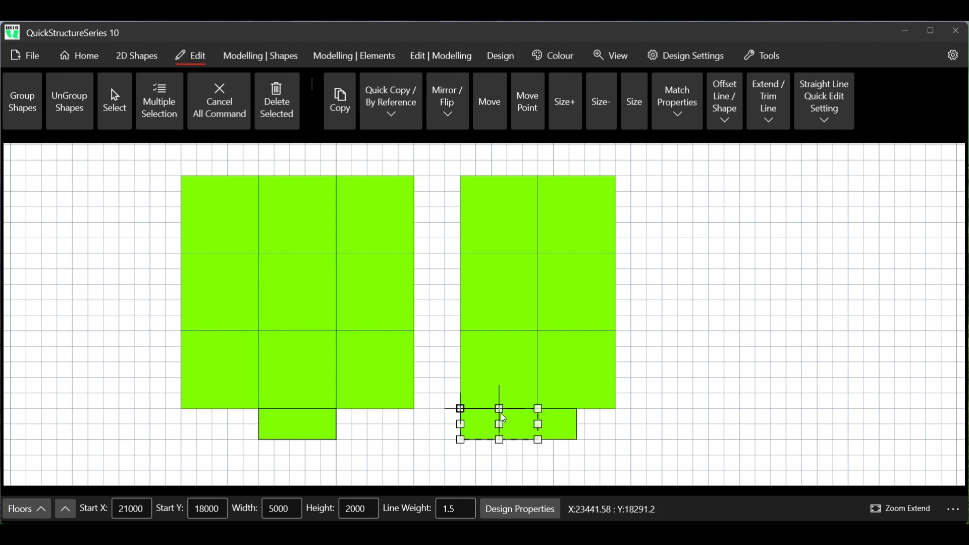
click(541, 415)
click(220, 109)
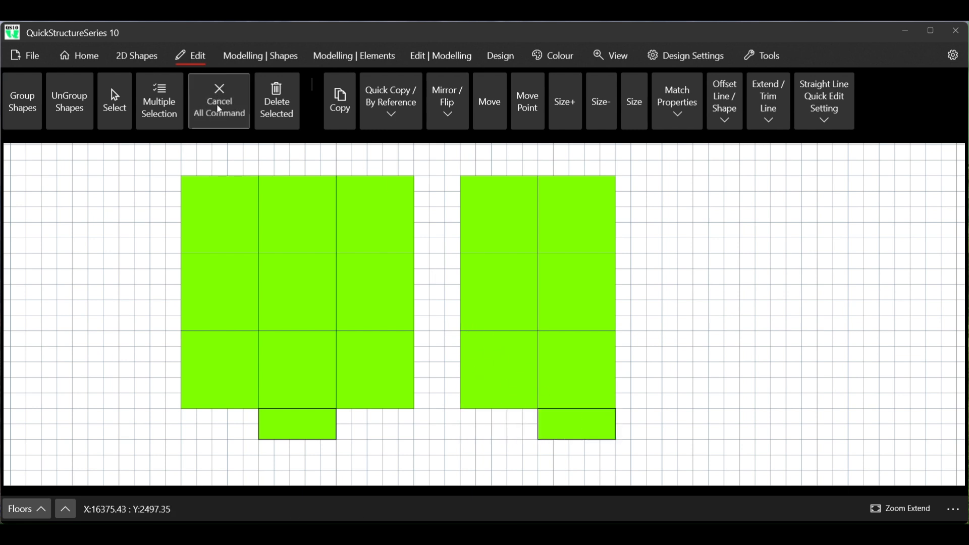
Step: Copy the right block's last column of three bays by its upper-left corner to directly beside it on the right
drag(583, 172, 651, 371)
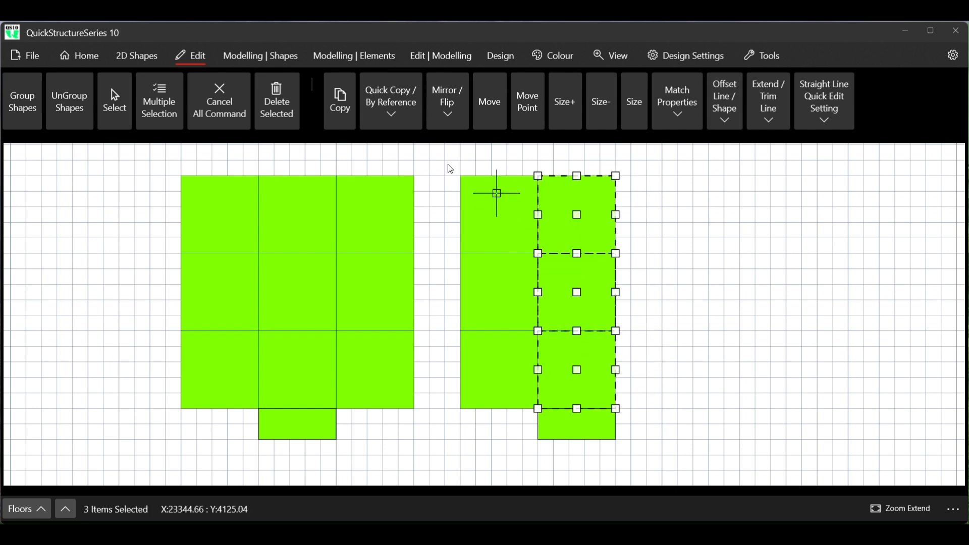
click(538, 176)
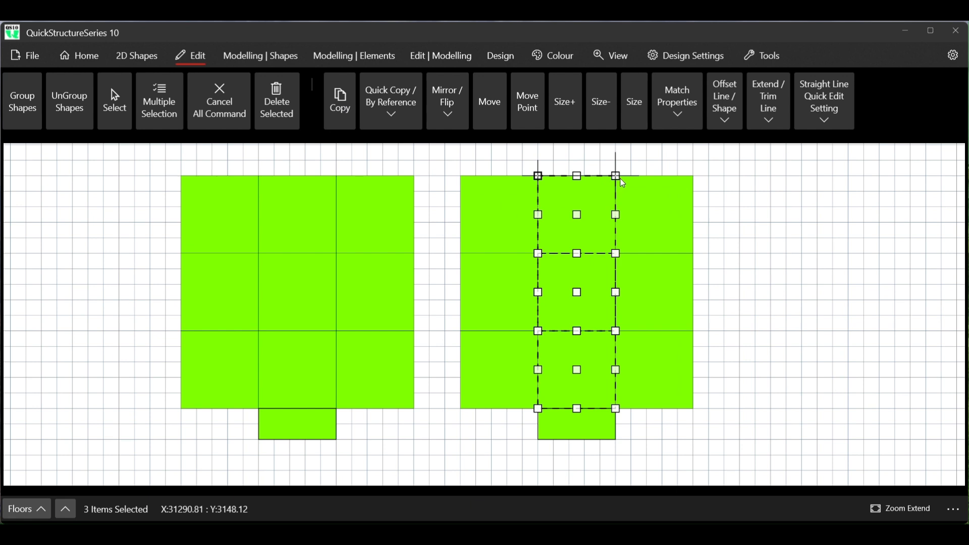
click(623, 183)
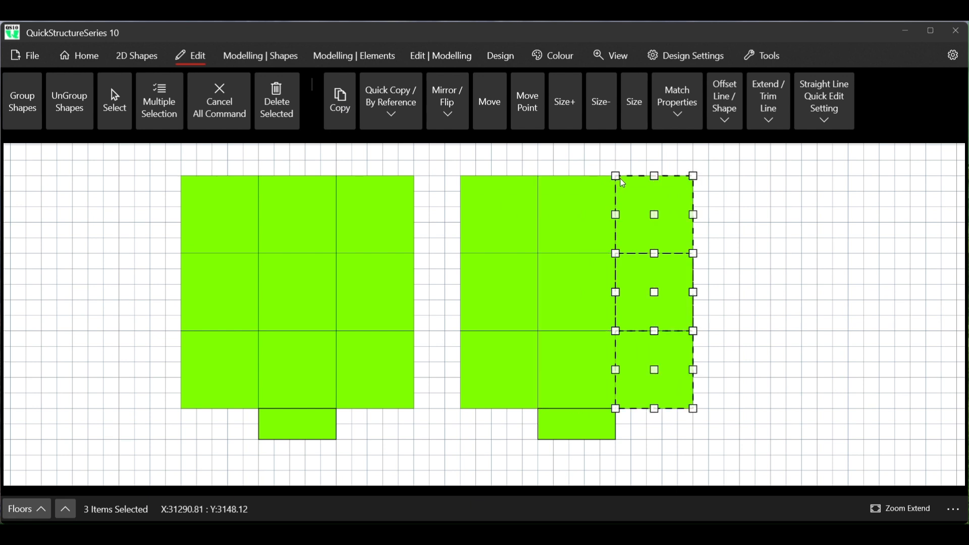
click(228, 104)
Step: Draw three stacked rectangles, each 3000 wide by 5000 high, to fill the gap between the two blocks
click(136, 56)
click(69, 88)
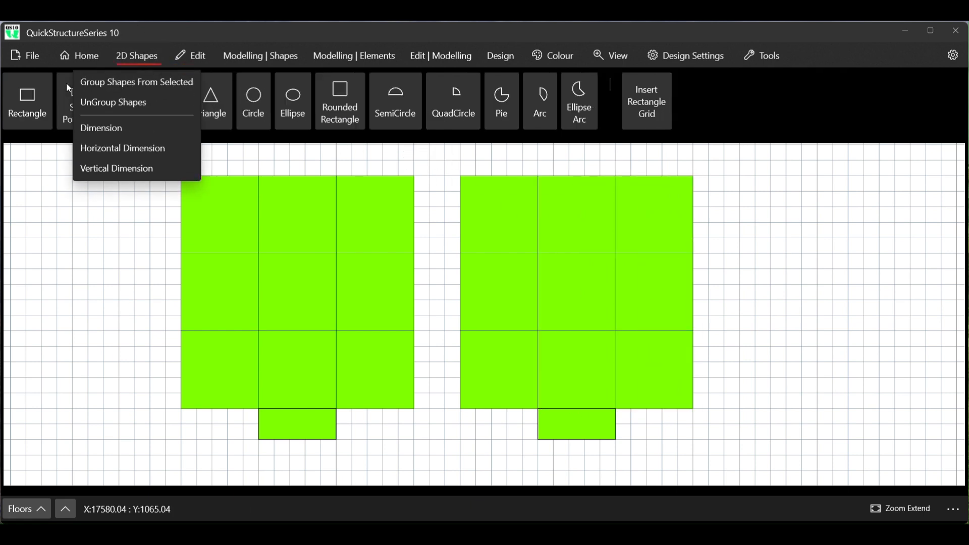
click(27, 101)
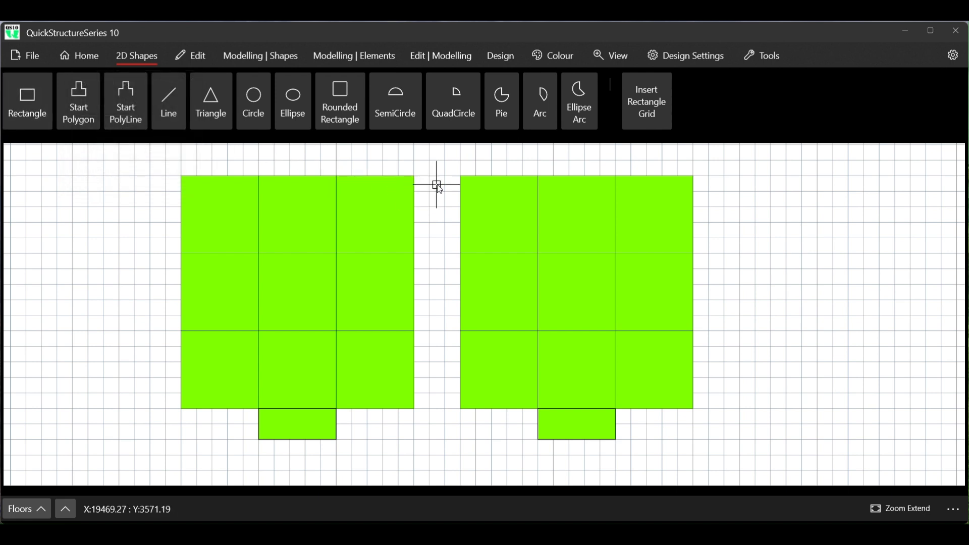
click(413, 175)
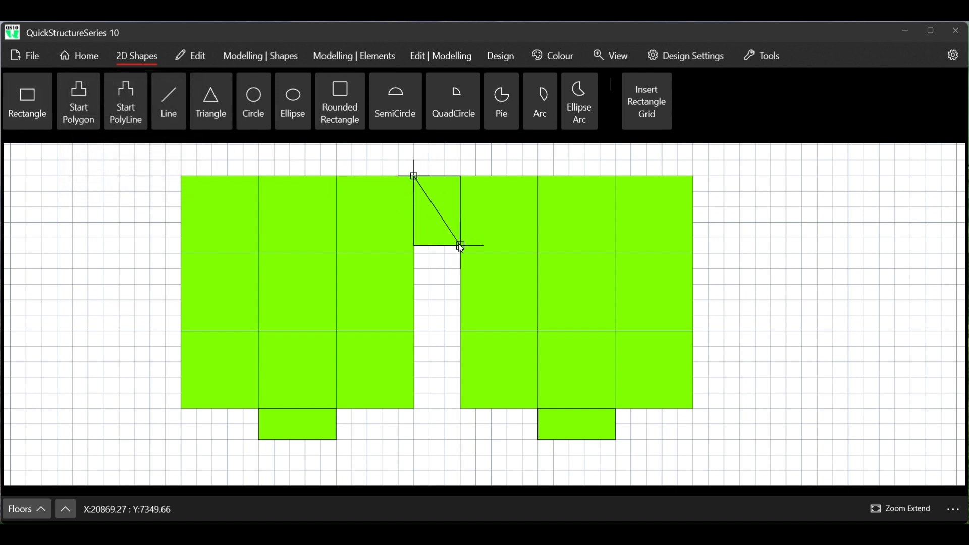
click(460, 253)
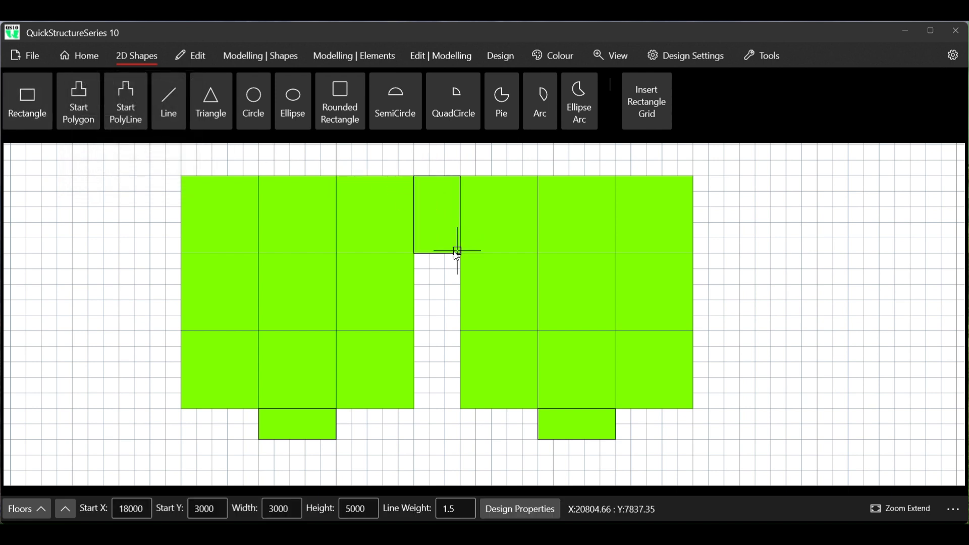
click(414, 253)
click(461, 331)
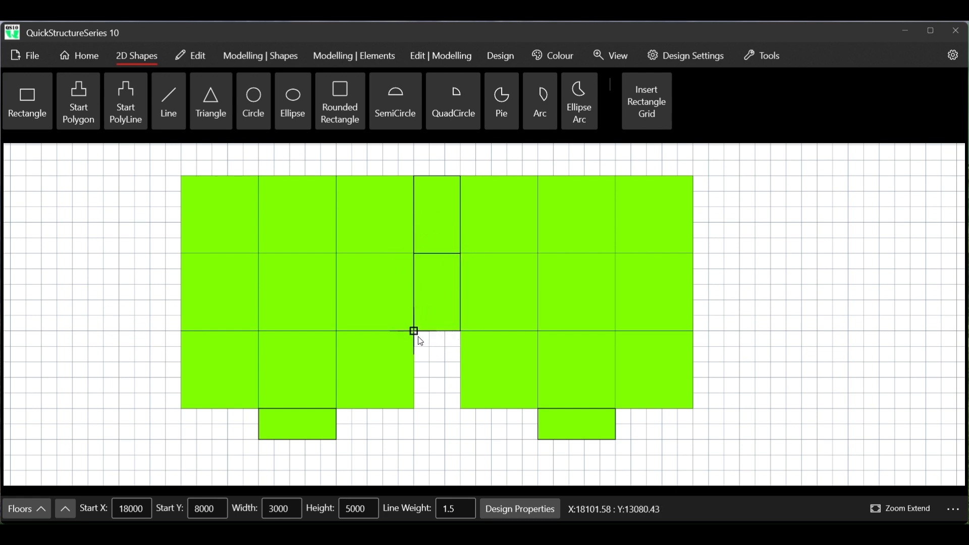
click(414, 331)
click(460, 408)
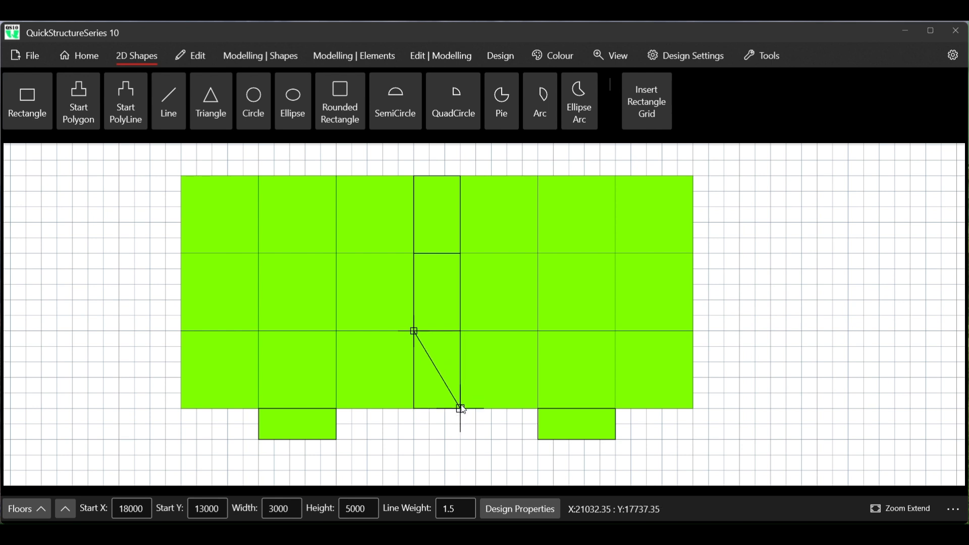
right_click(346, 226)
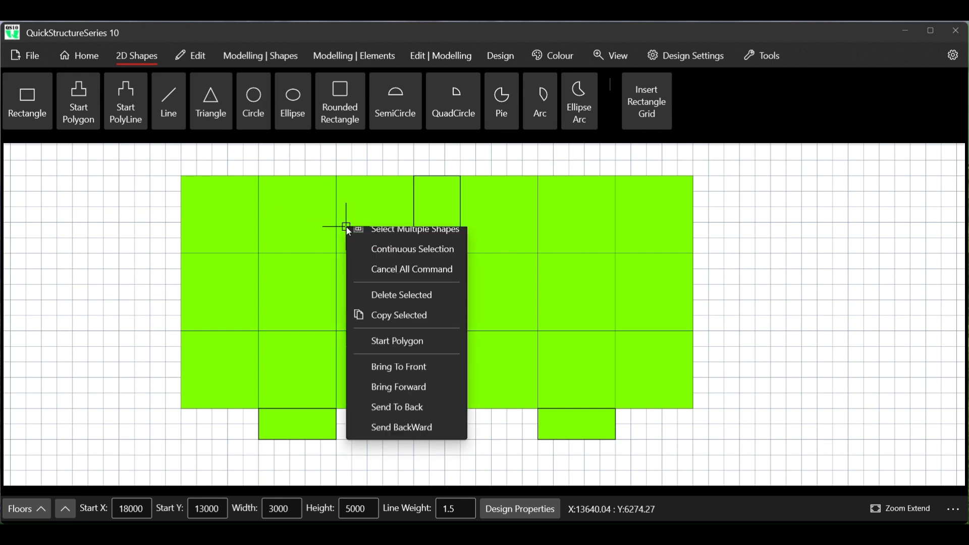
click(422, 296)
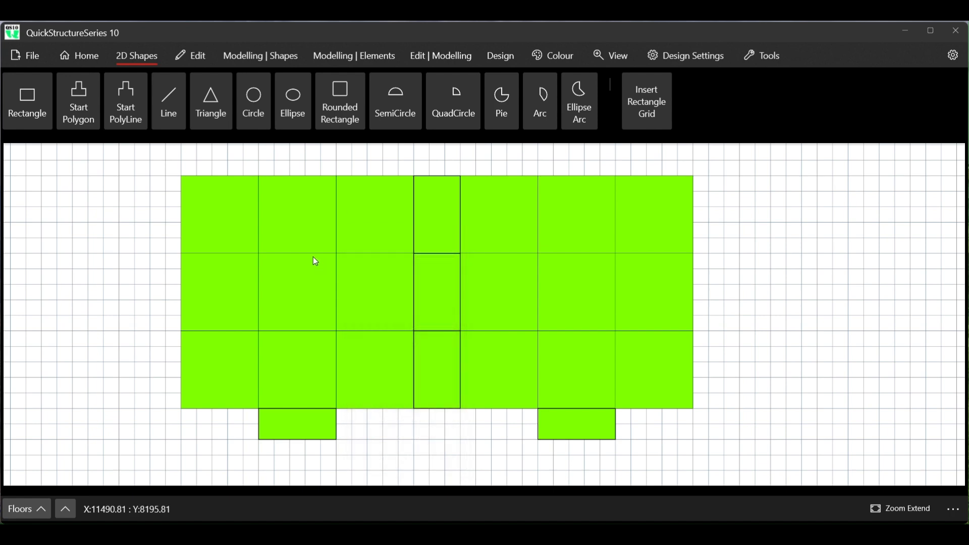
Step: Select all main bays without the two small projecting rectangles and add a new ground floor from them
scroll(316, 261, down, 4)
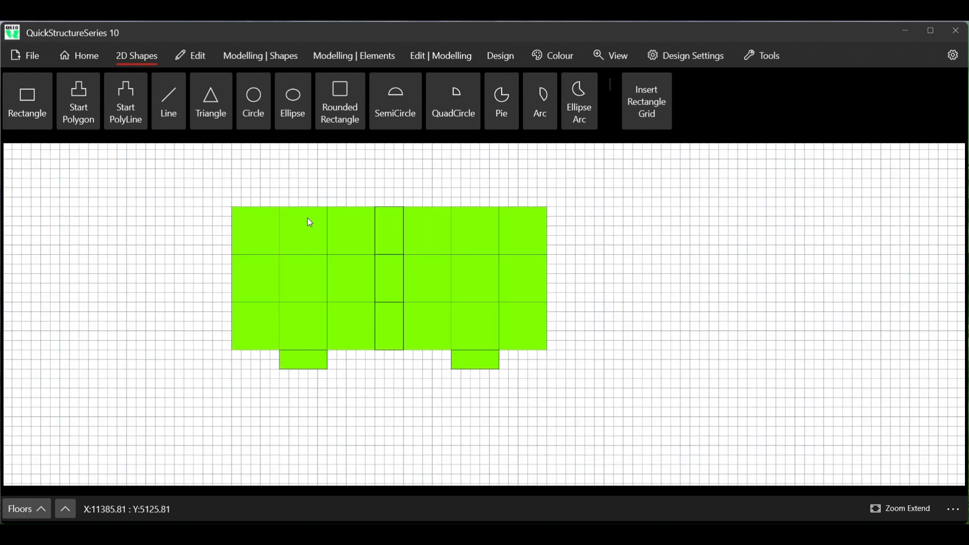
right_click(272, 203)
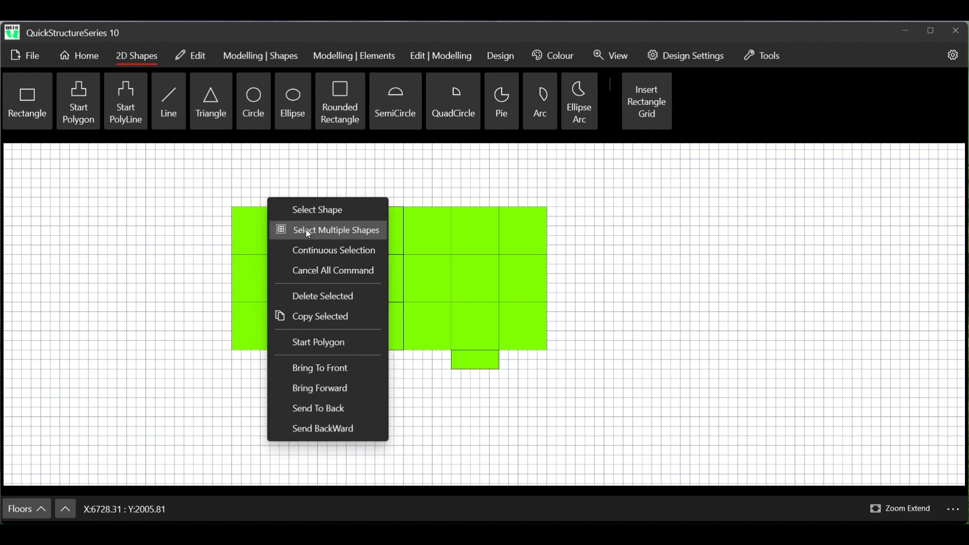
click(323, 230)
drag(210, 182, 557, 320)
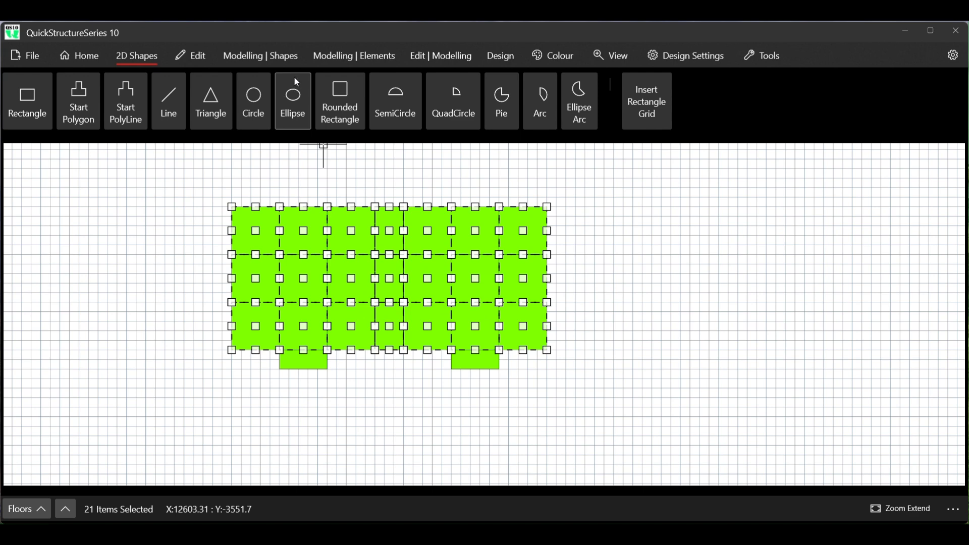
click(274, 56)
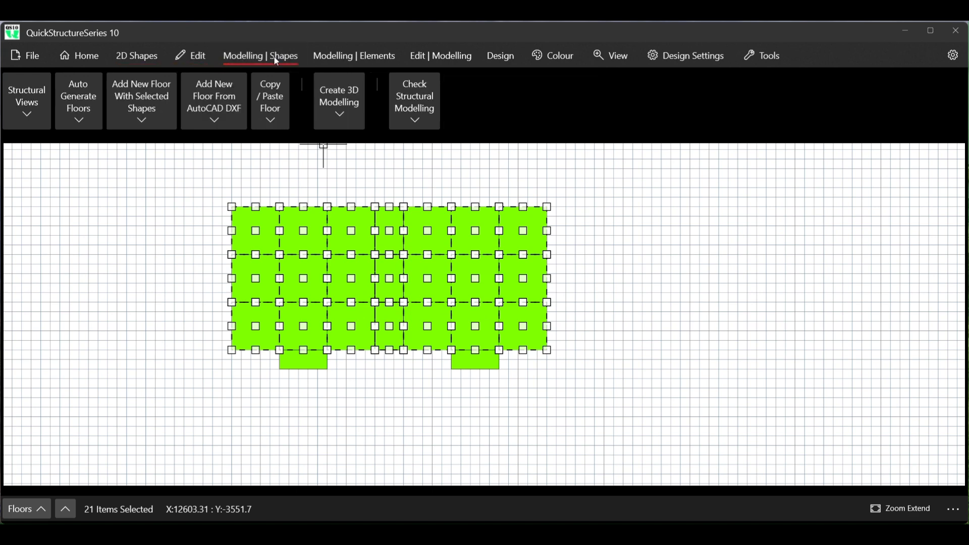
click(145, 114)
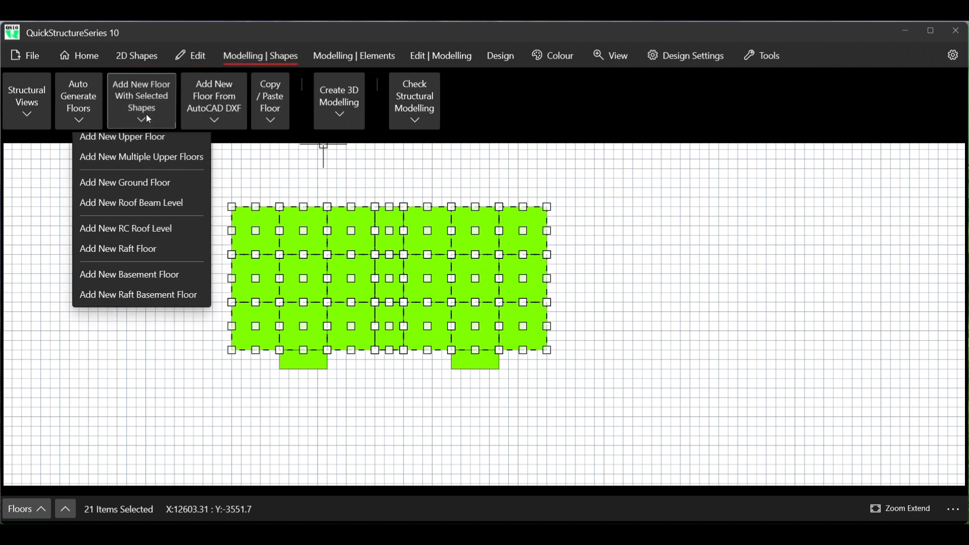
click(156, 191)
click(389, 307)
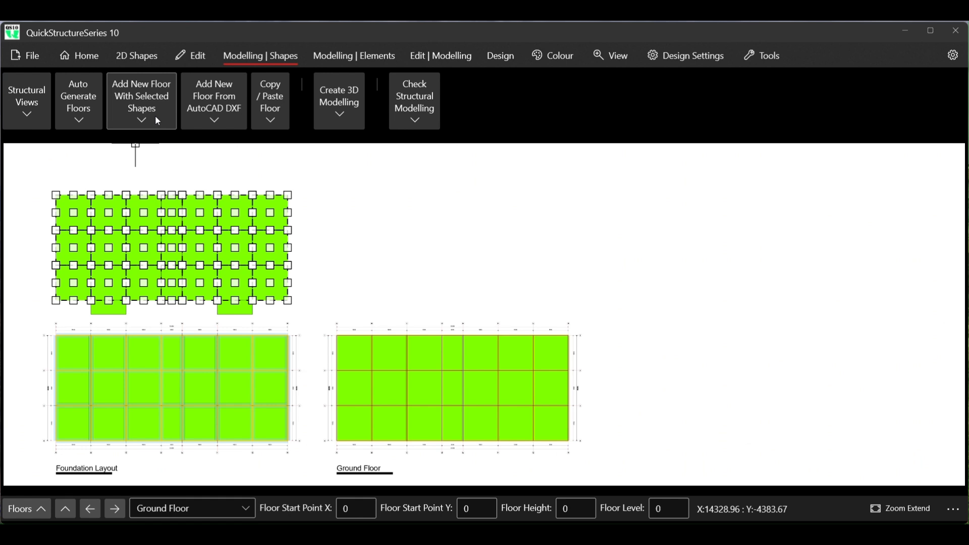
click(141, 114)
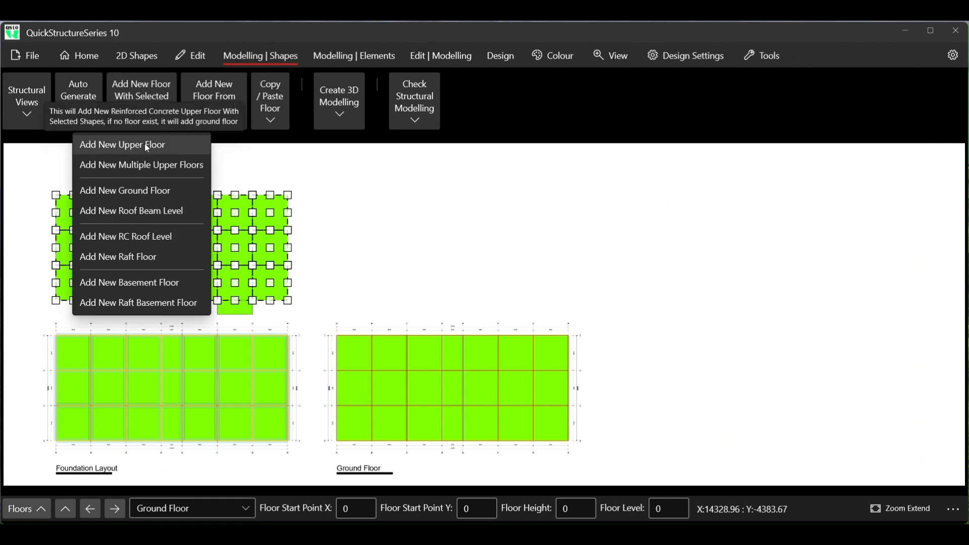
click(145, 144)
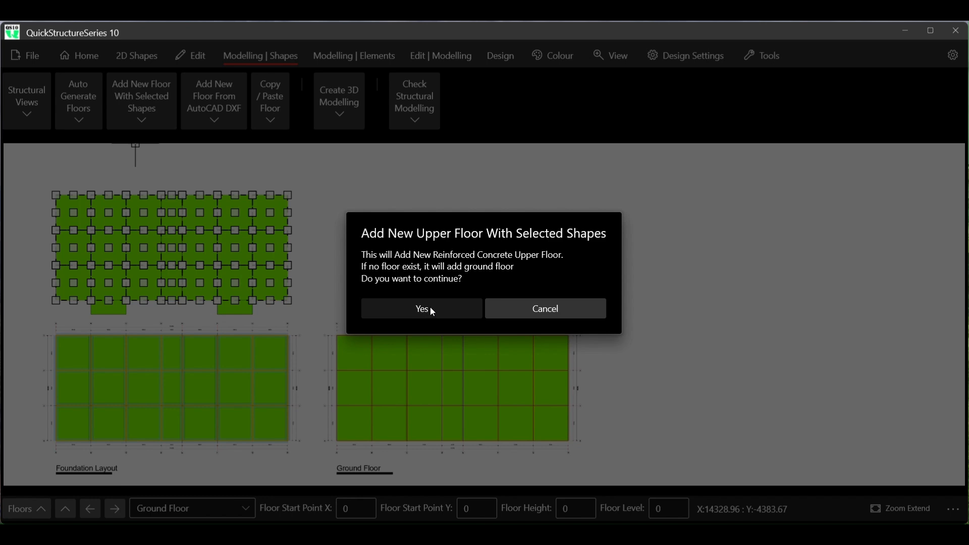
click(518, 310)
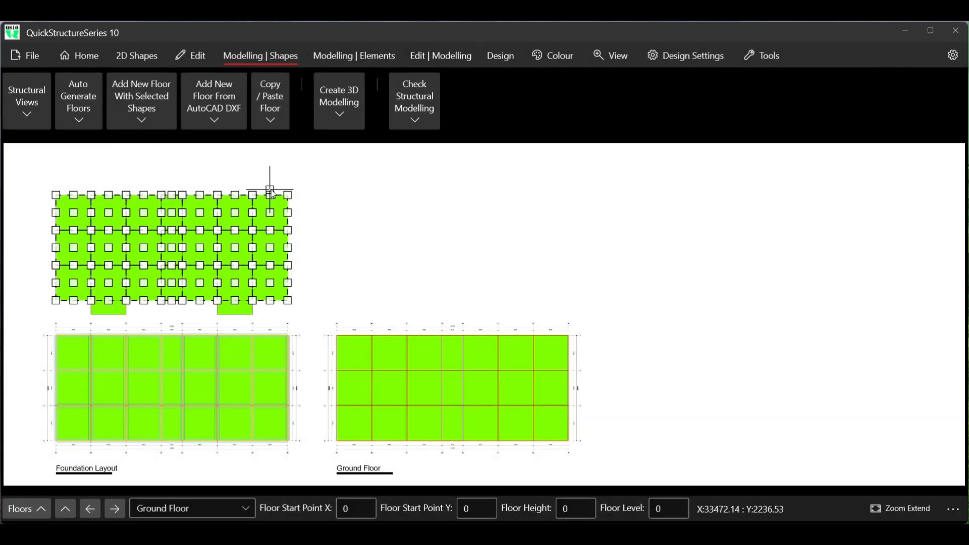
right_click(312, 189)
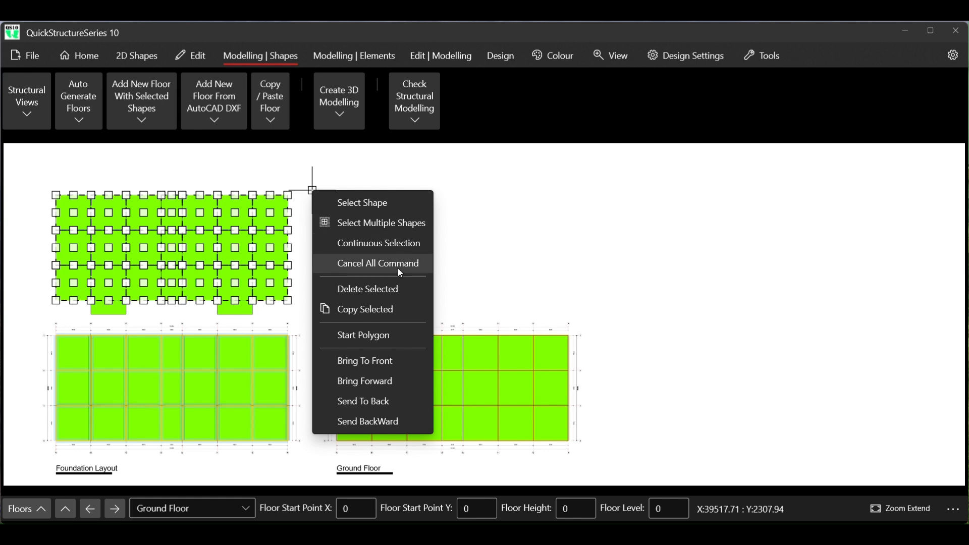
click(470, 120)
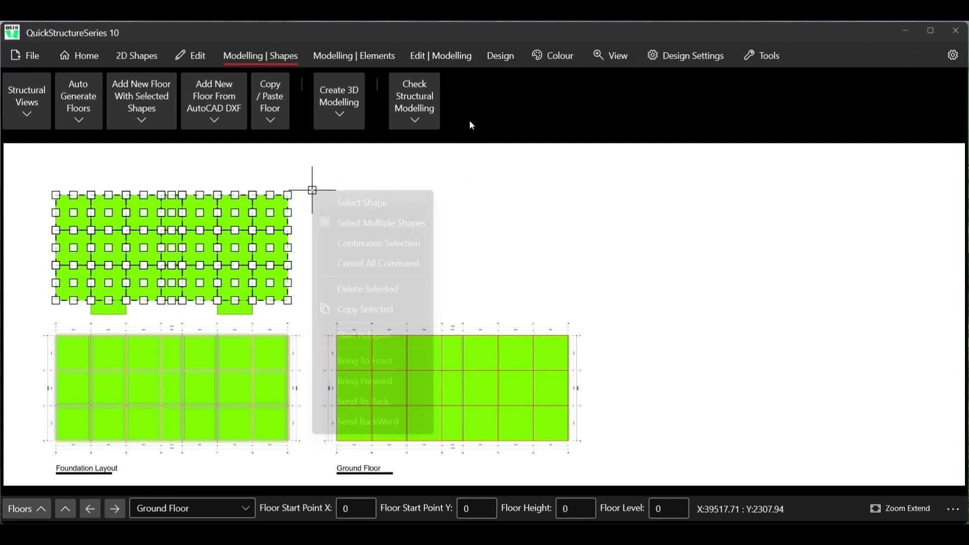
Step: Add a new reinforced concrete upper floor from the selected main bays and clear the selection
click(127, 115)
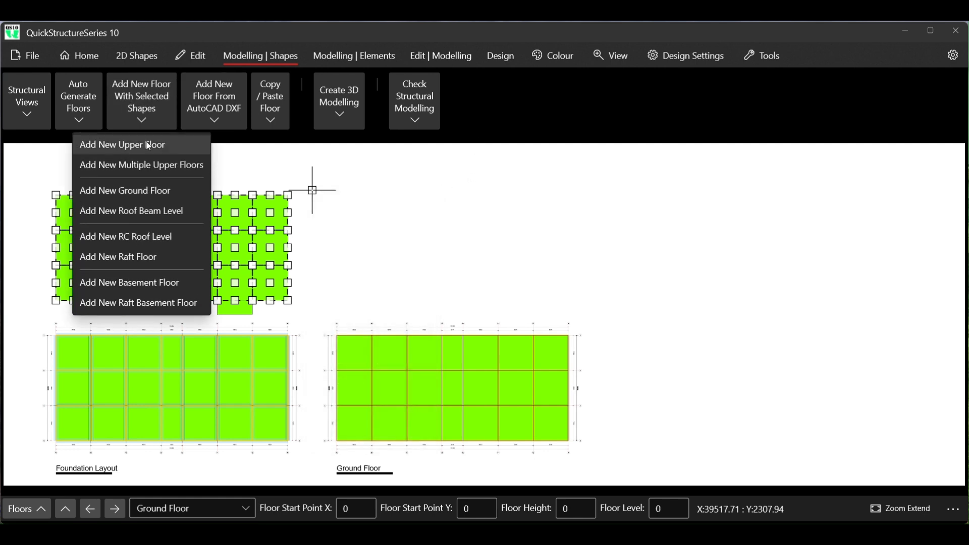
click(146, 147)
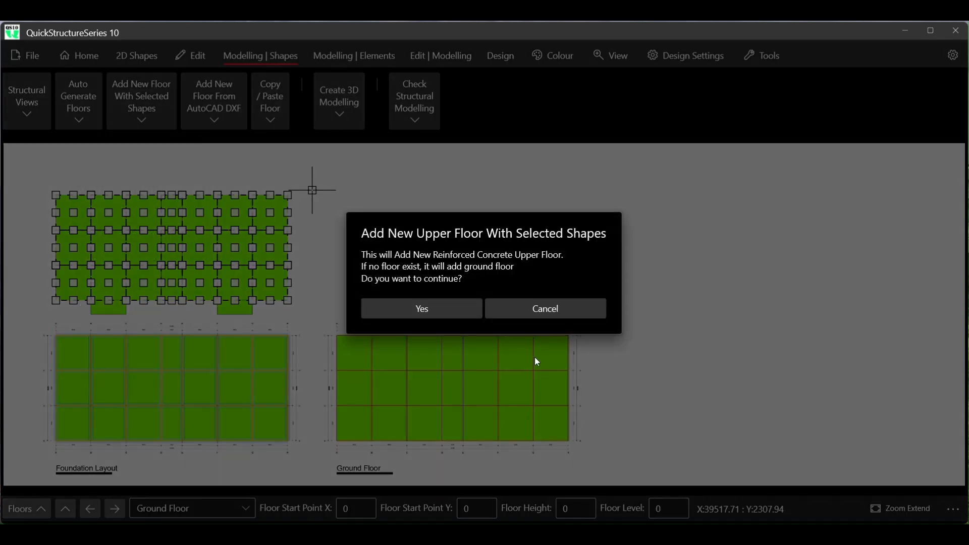
click(418, 302)
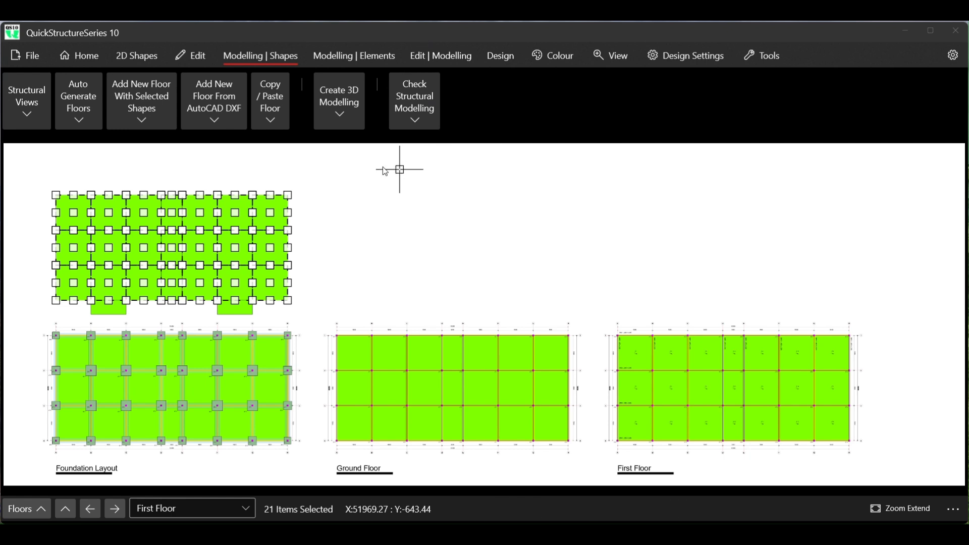
right_click(271, 181)
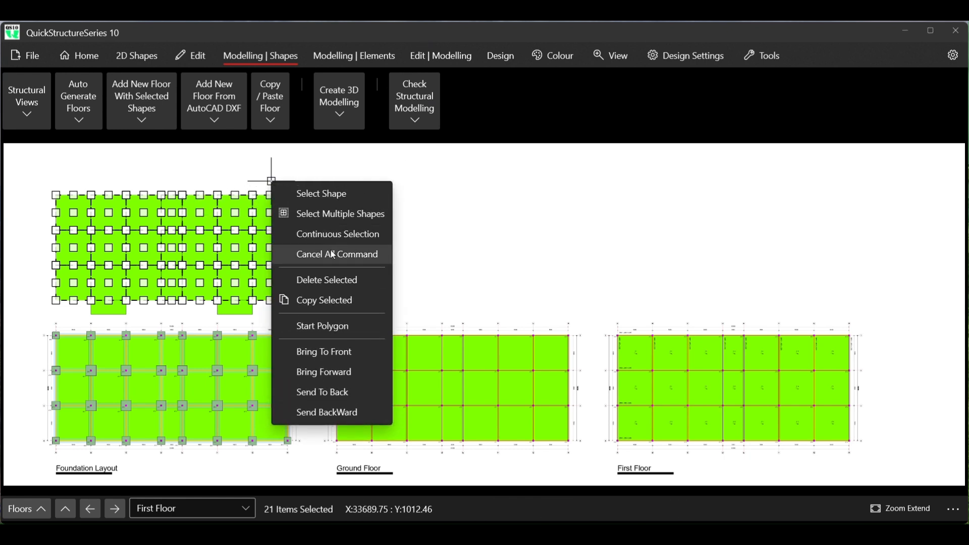
click(333, 254)
Step: Select all layout rectangles including the two small projecting ones, add a new roof beam level from them, and clear the selection
right_click(187, 162)
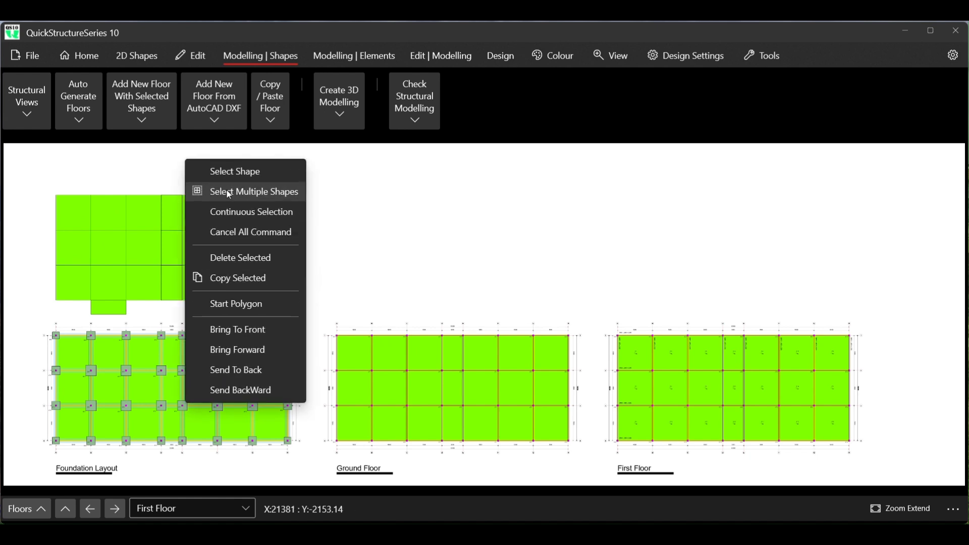
click(238, 191)
drag(45, 180, 285, 310)
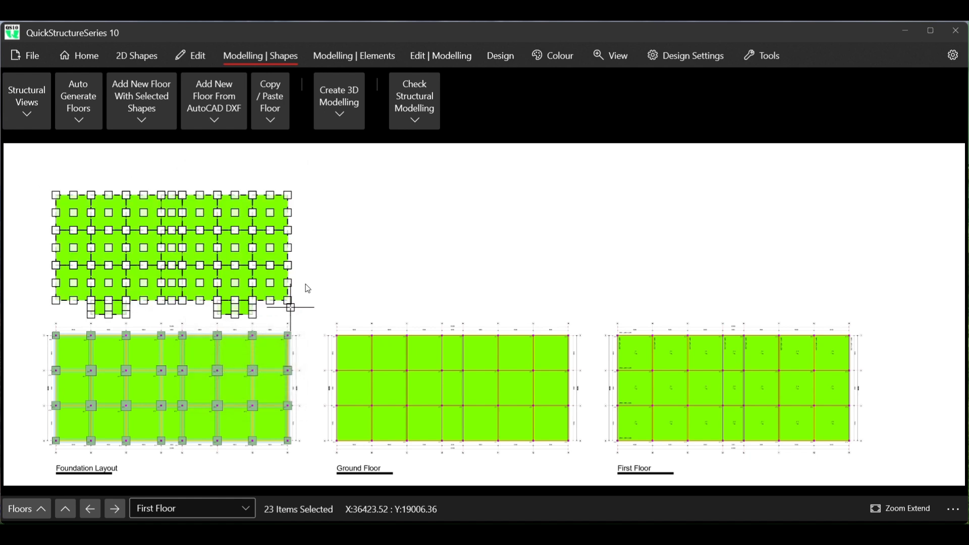
click(123, 116)
click(147, 212)
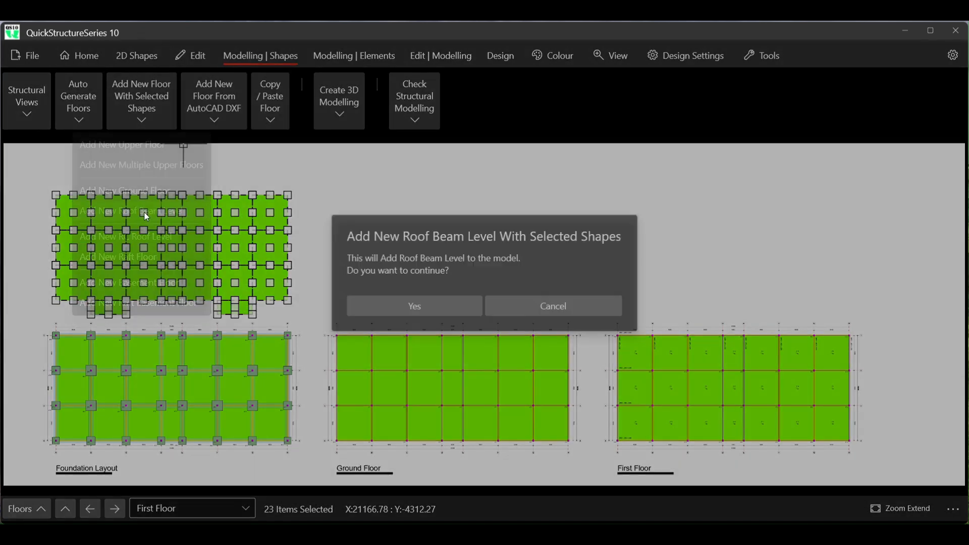
click(368, 304)
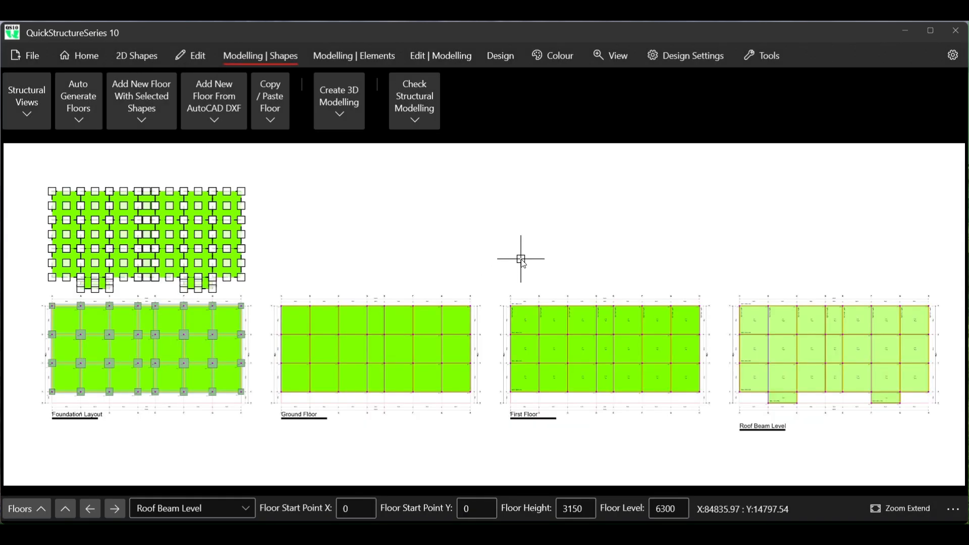
right_click(520, 259)
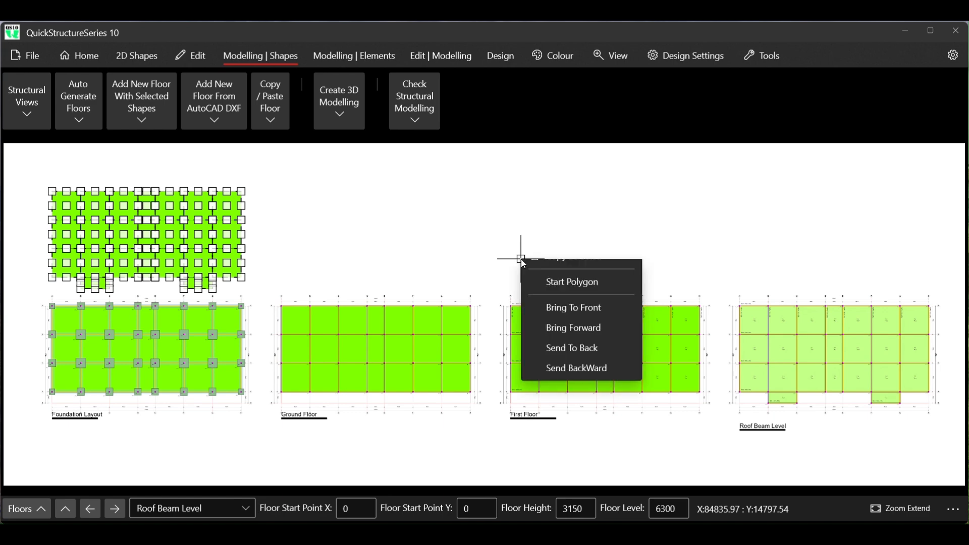
click(599, 332)
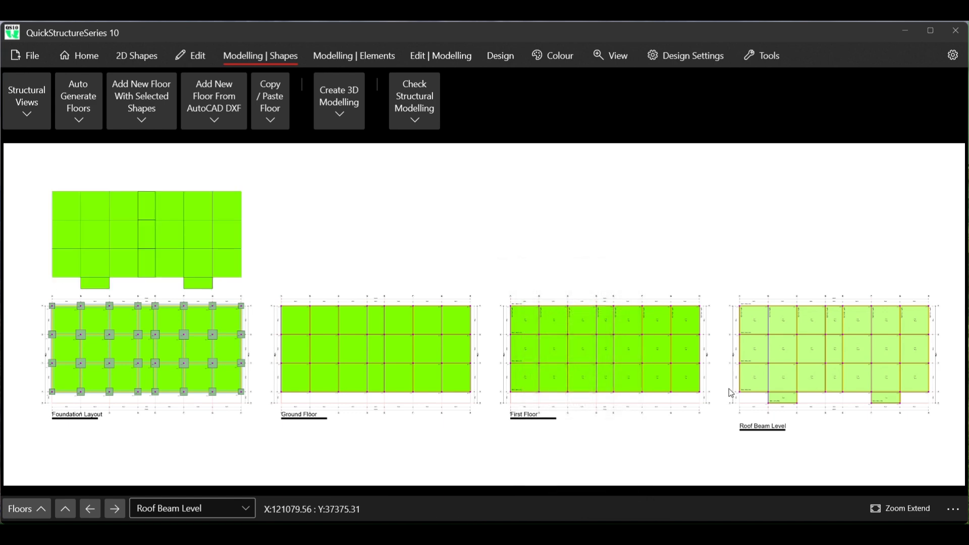
Step: Examine the roof beam level's projecting panels, beams and grid dimensions, and compare them with the foundation, ground floor and first floor plans
scroll(916, 405, up, 3)
scroll(917, 406, up, 6)
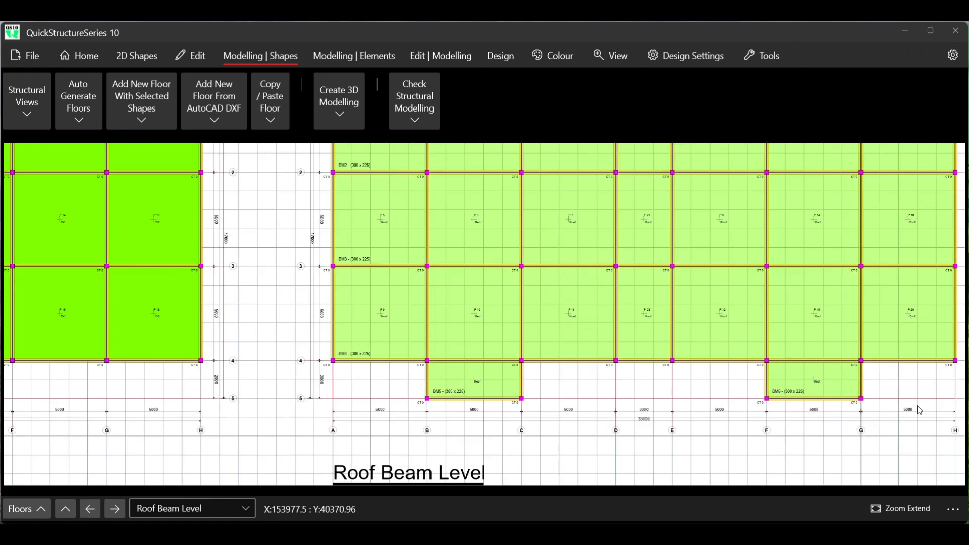
scroll(424, 295, down, 2)
scroll(424, 295, down, 3)
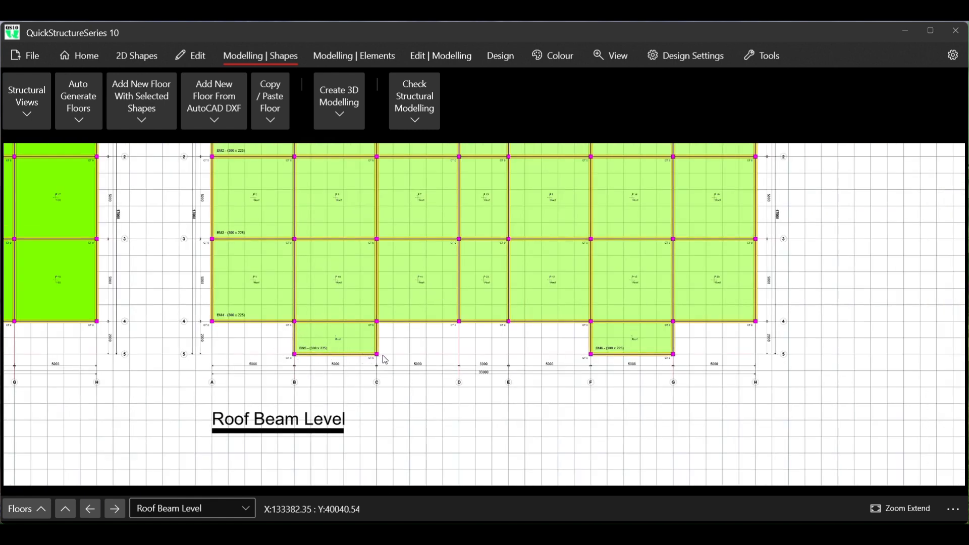
scroll(442, 341, down, 8)
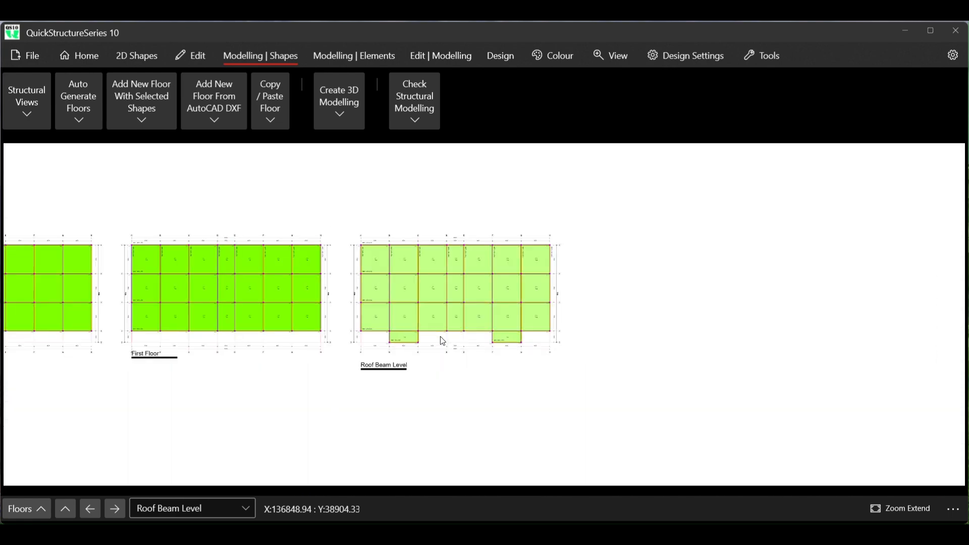
scroll(443, 341, down, 2)
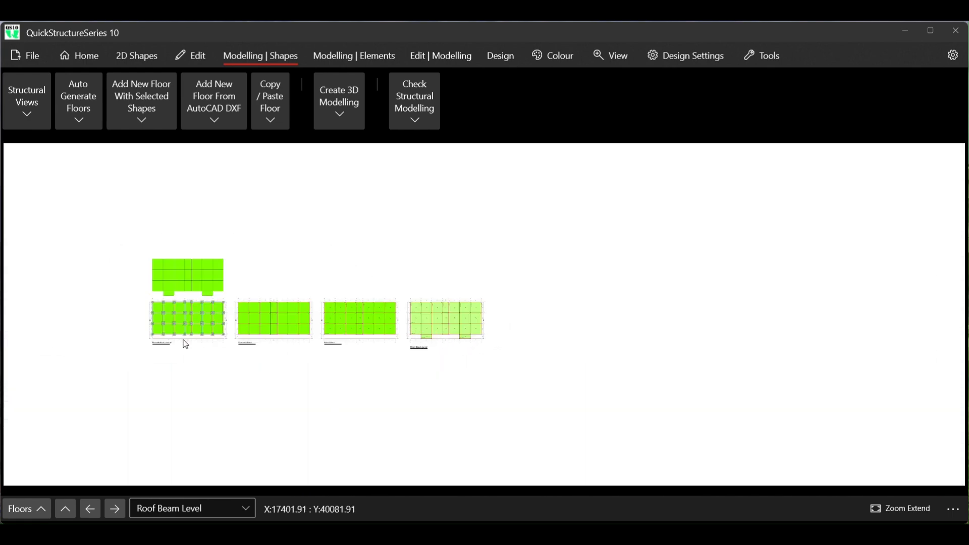
scroll(187, 344, up, 5)
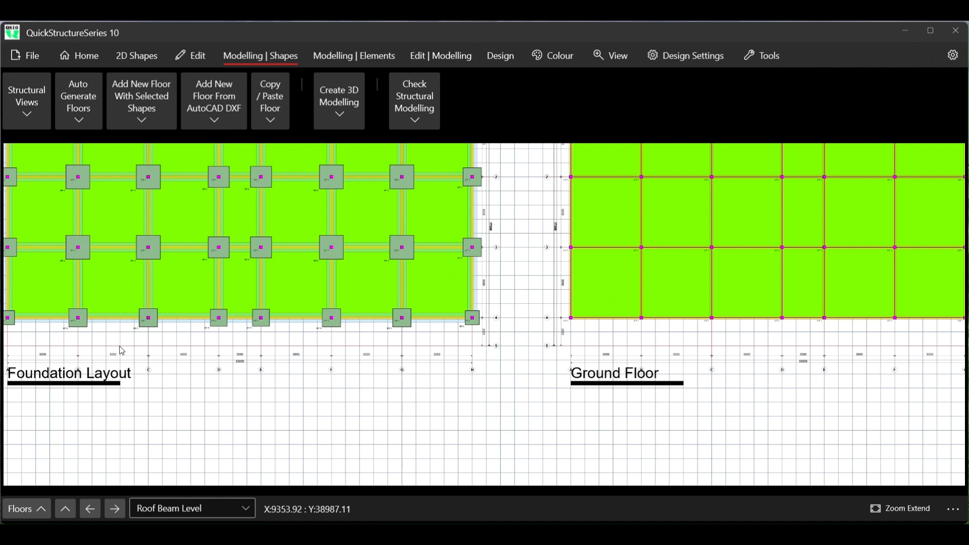
scroll(259, 355, down, 5)
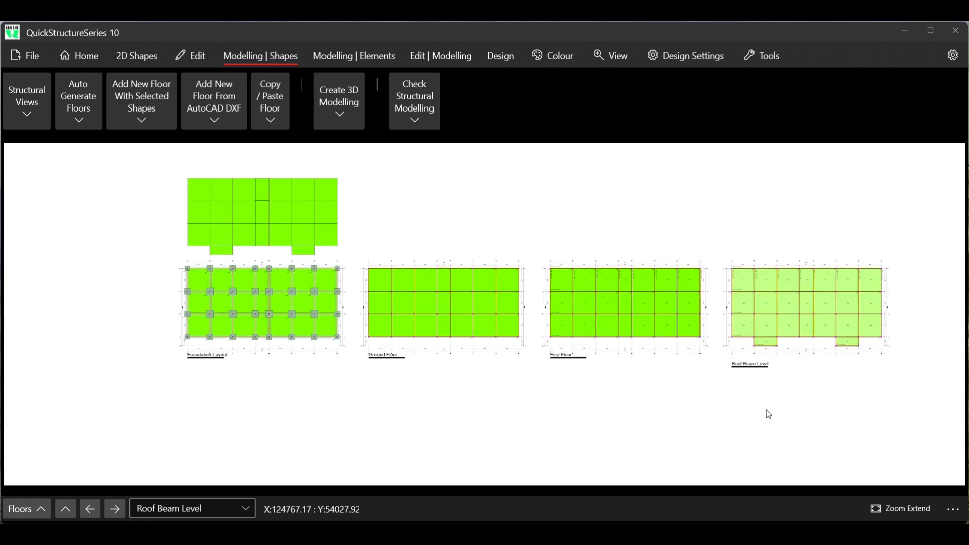
scroll(918, 367, up, 5)
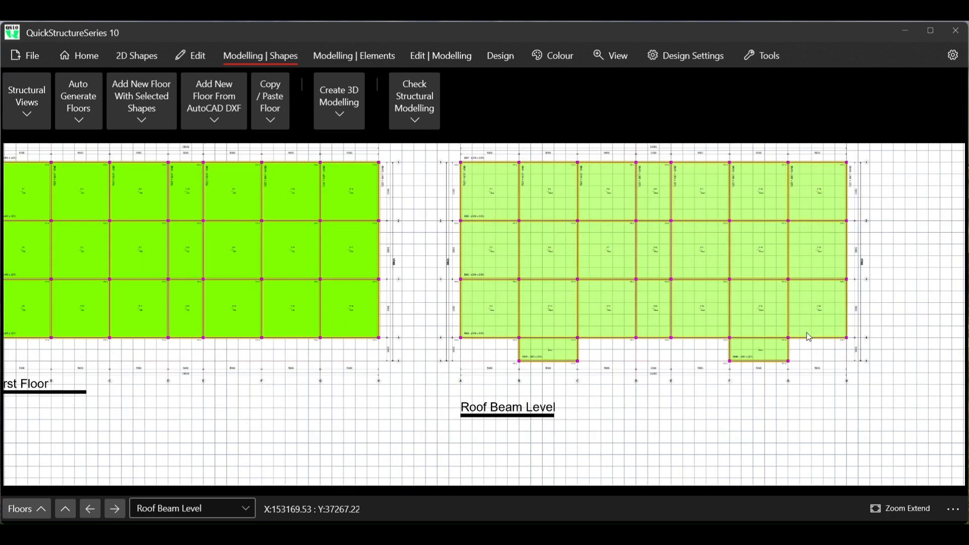
scroll(832, 361, up, 5)
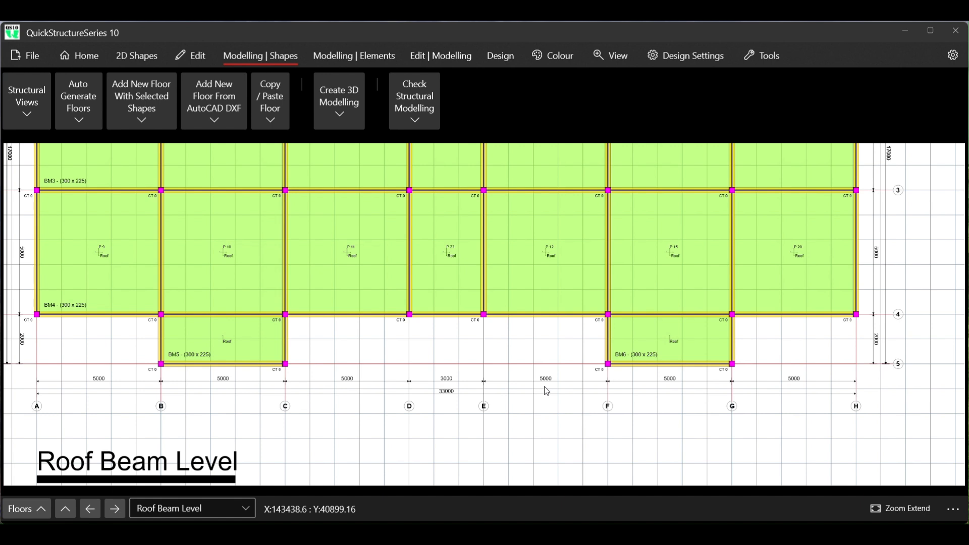
scroll(557, 391, down, 5)
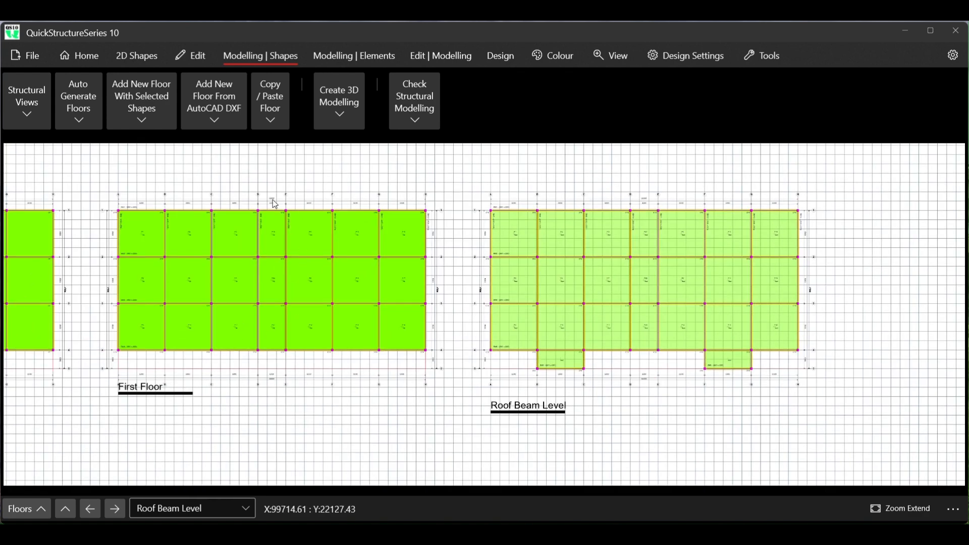
Step: Show the roof beam level in the single floor view and delete all the source layout rectangles above it
click(355, 60)
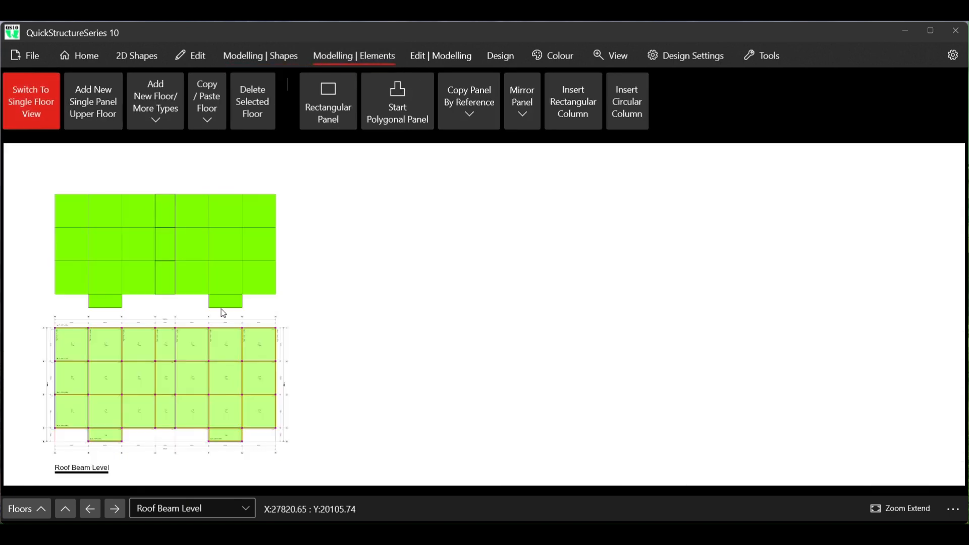
right_click(187, 211)
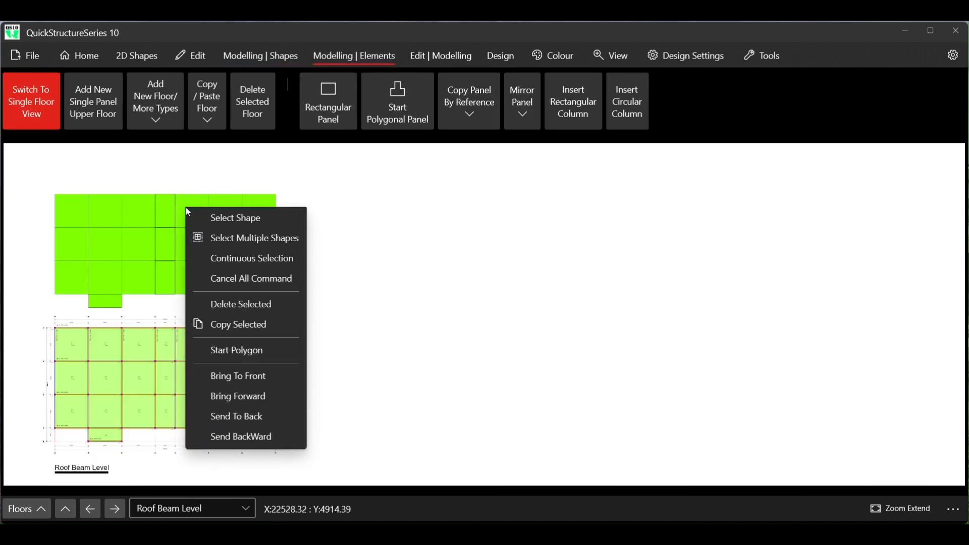
click(238, 236)
drag(42, 174, 289, 305)
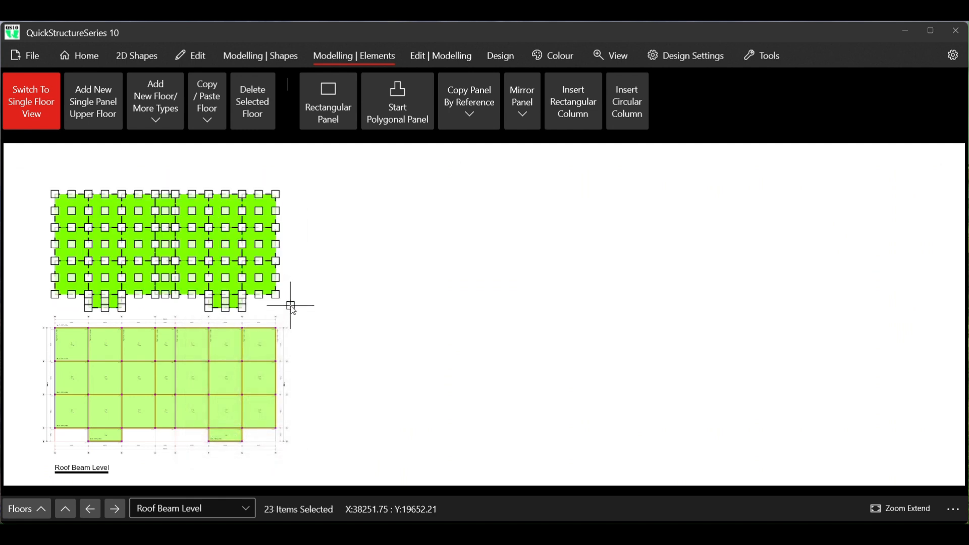
right_click(345, 211)
click(392, 308)
click(431, 308)
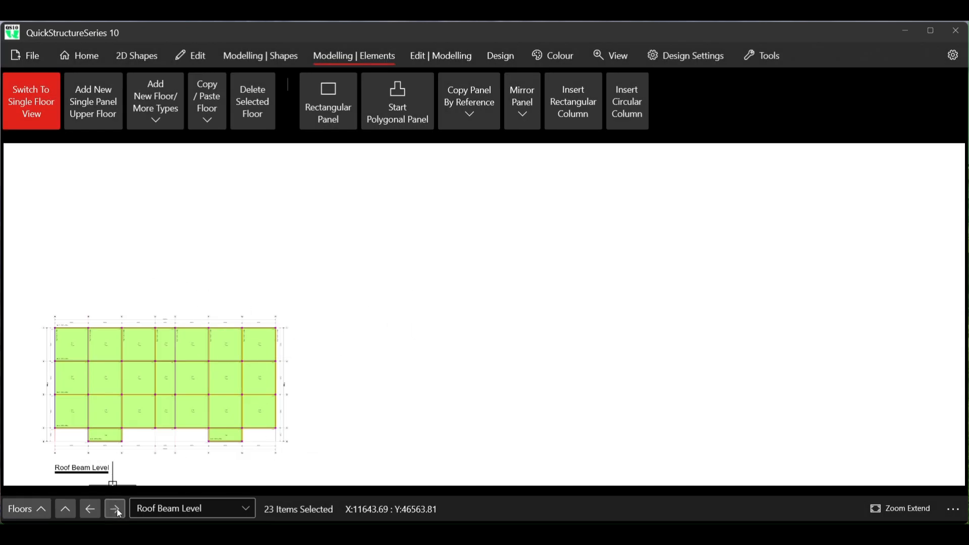
Step: On the first floor, draw a 5000 by 1000 rectangular panel projecting below panel P 10 between grids B and C, and clear the selection
click(90, 509)
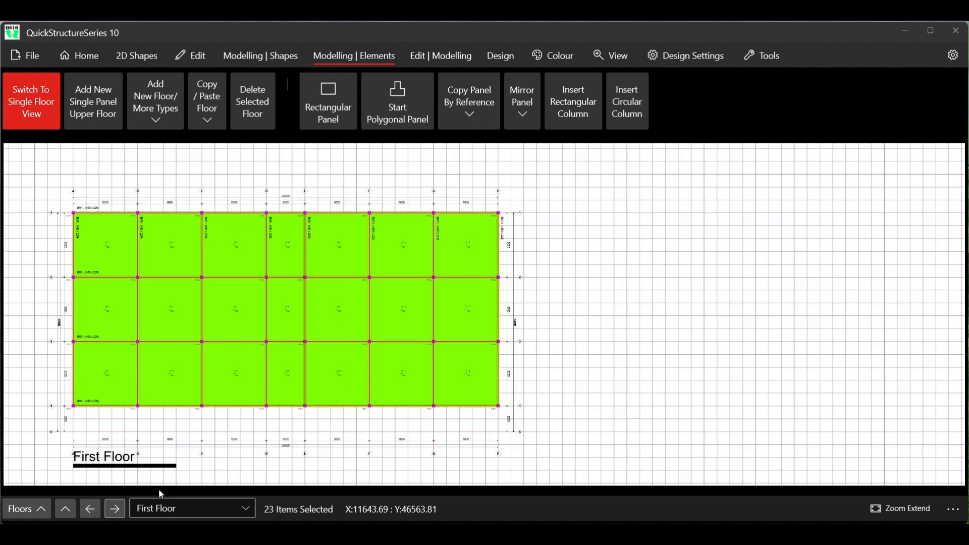
scroll(129, 423, up, 4)
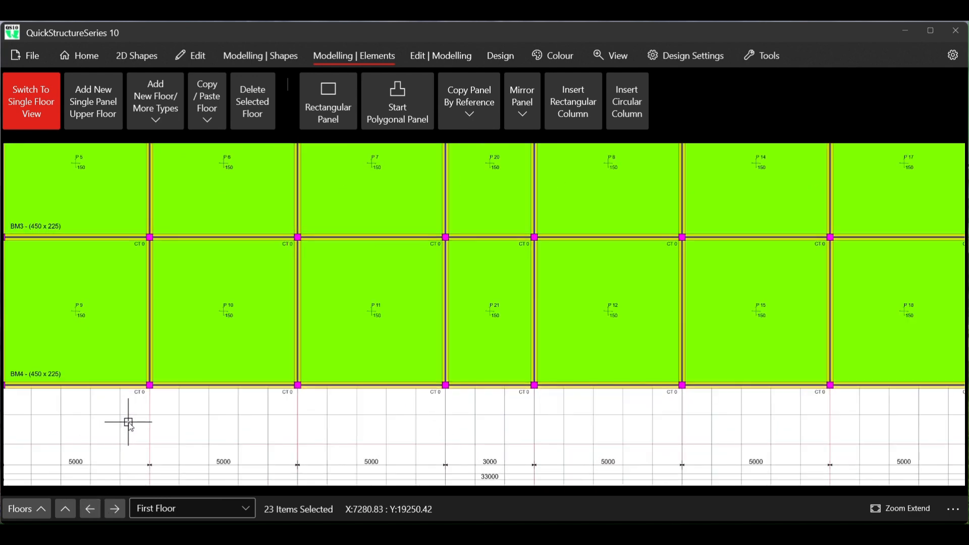
scroll(268, 323, down, 2)
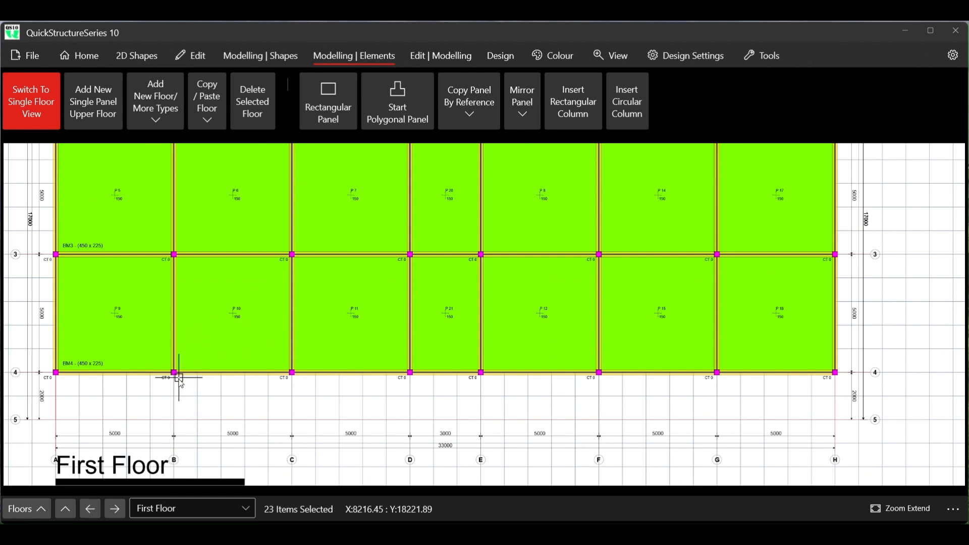
scroll(179, 376, up, 2)
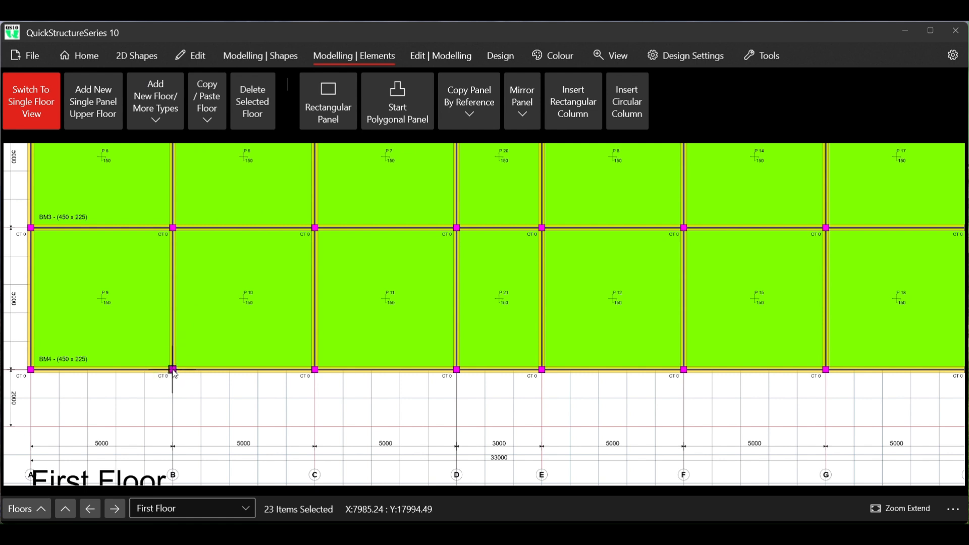
scroll(156, 395, up, 5)
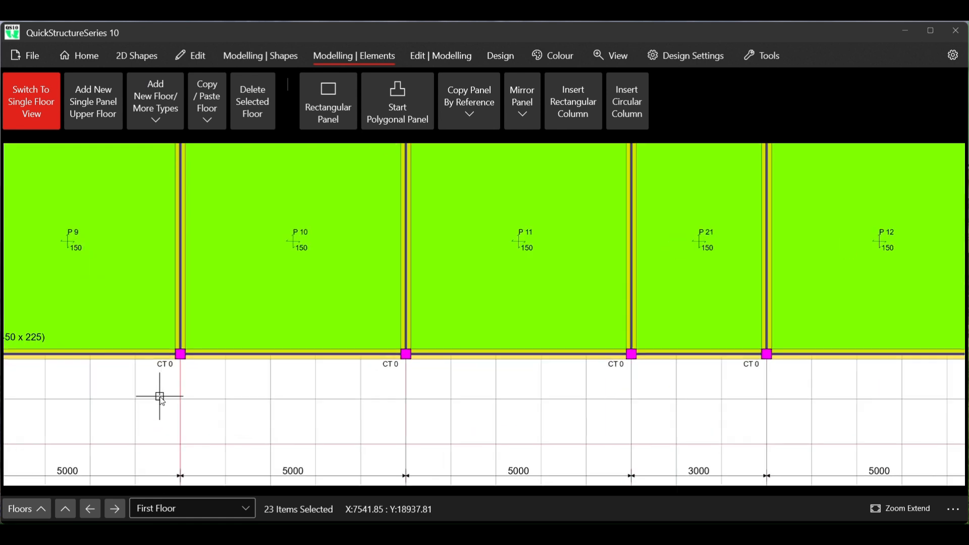
click(183, 348)
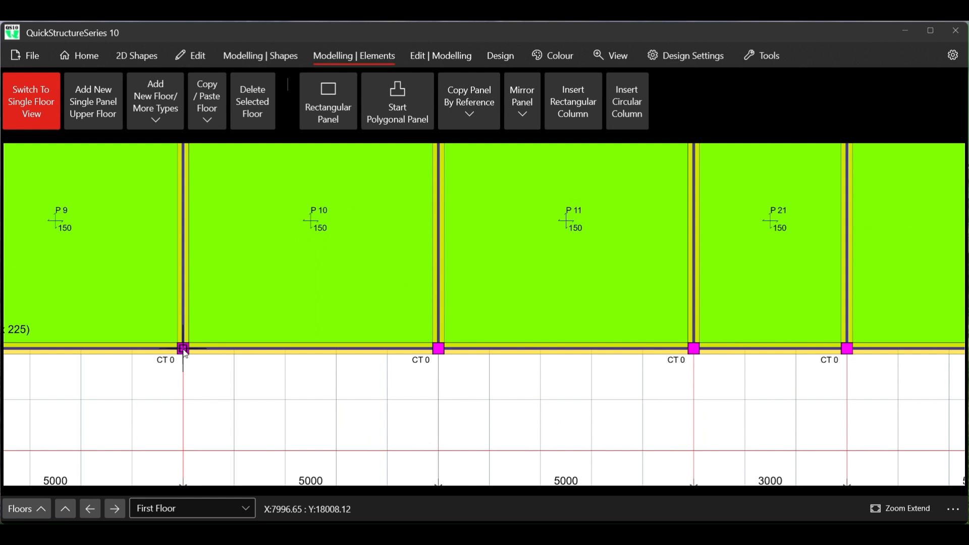
click(438, 400)
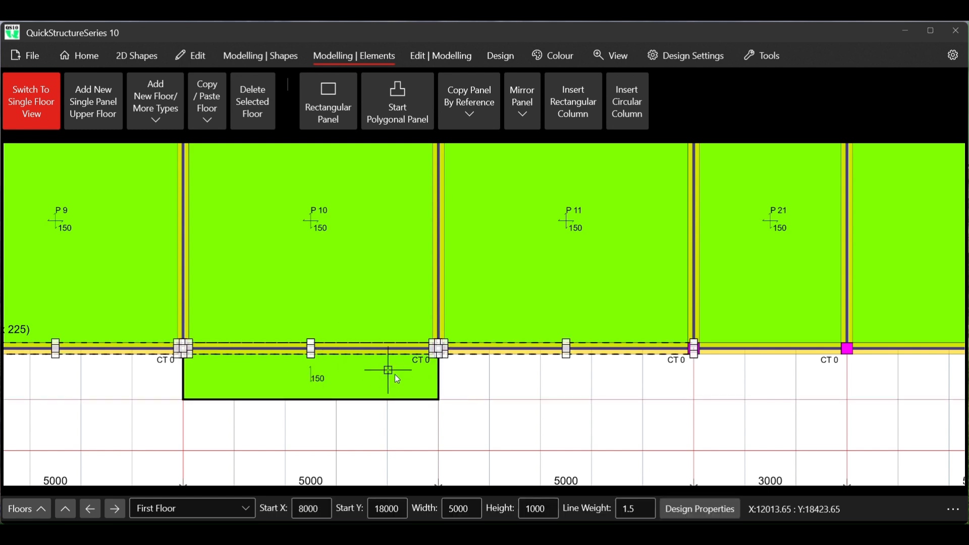
right_click(396, 375)
click(446, 205)
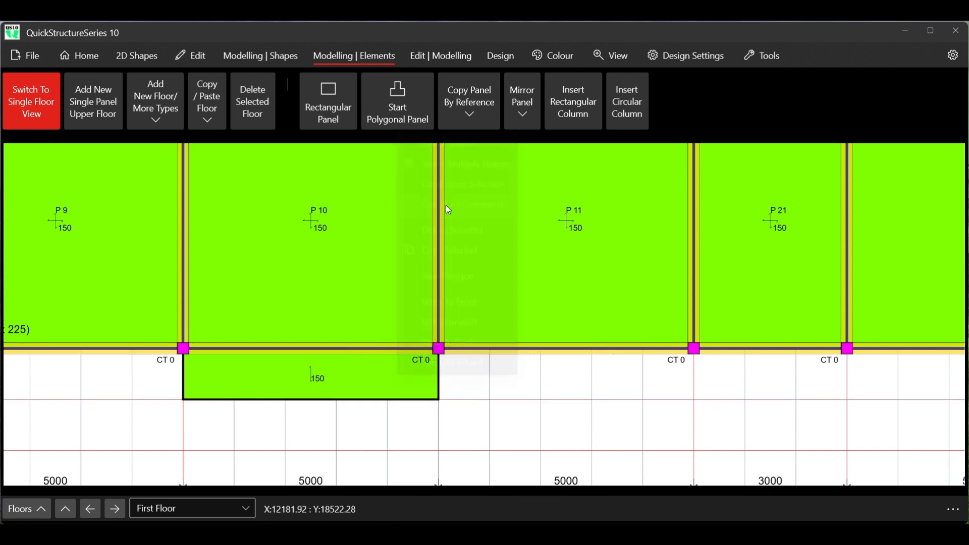
Step: Select the projecting panel between grids B and C, review its design properties including the cantilever option, and clear the selection
scroll(285, 375, down, 5)
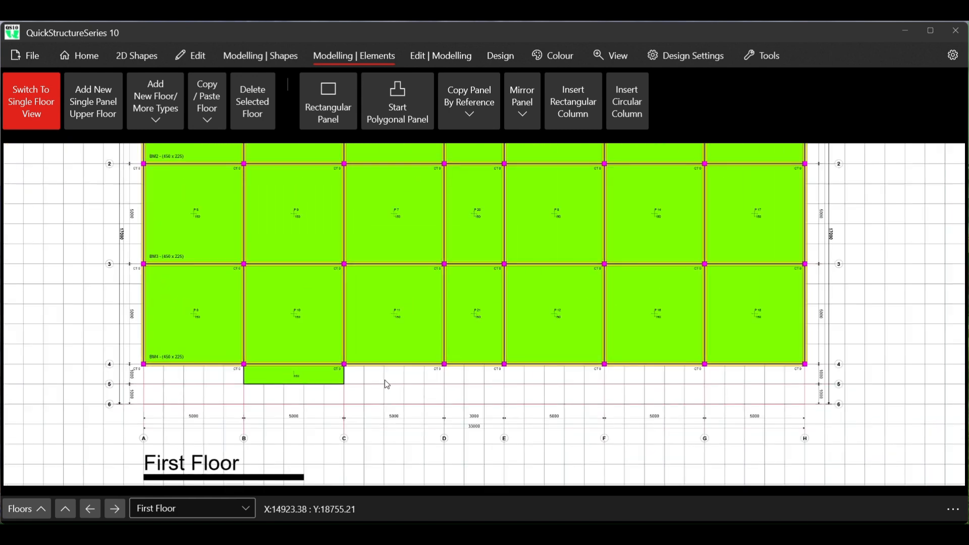
scroll(337, 372, up, 3)
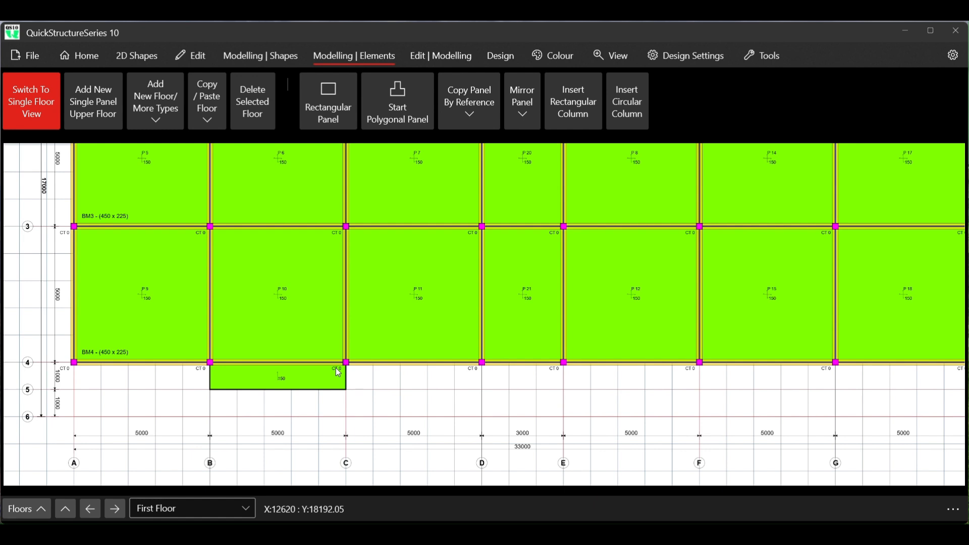
right_click(309, 375)
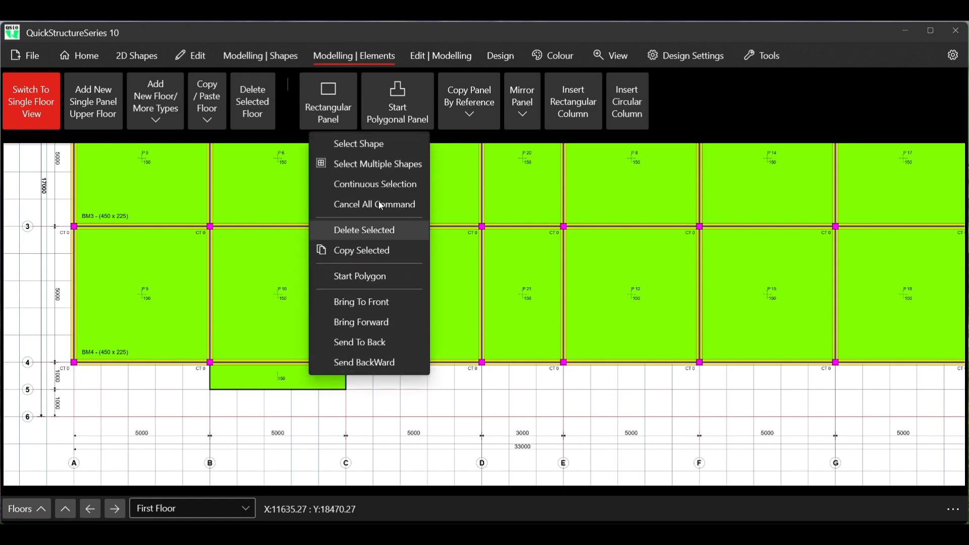
click(370, 147)
click(328, 382)
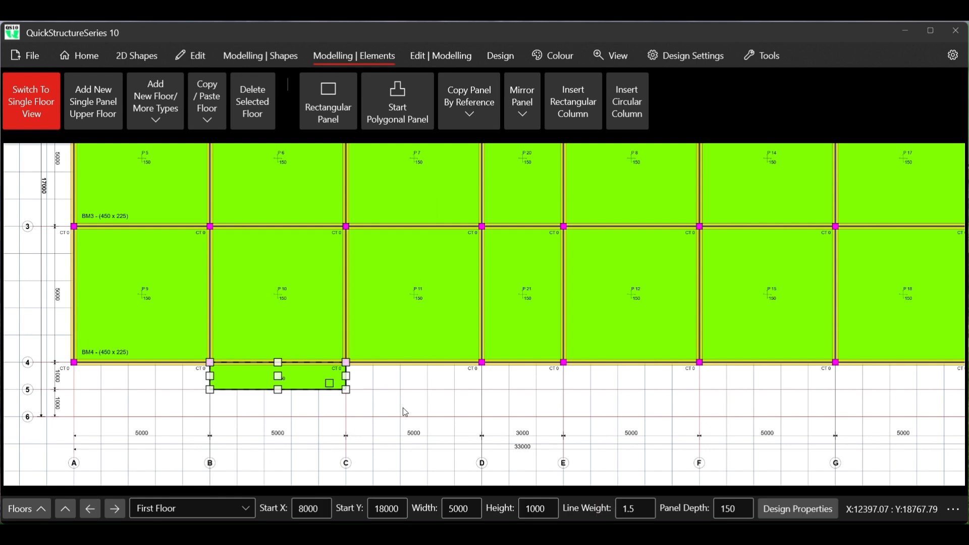
click(796, 508)
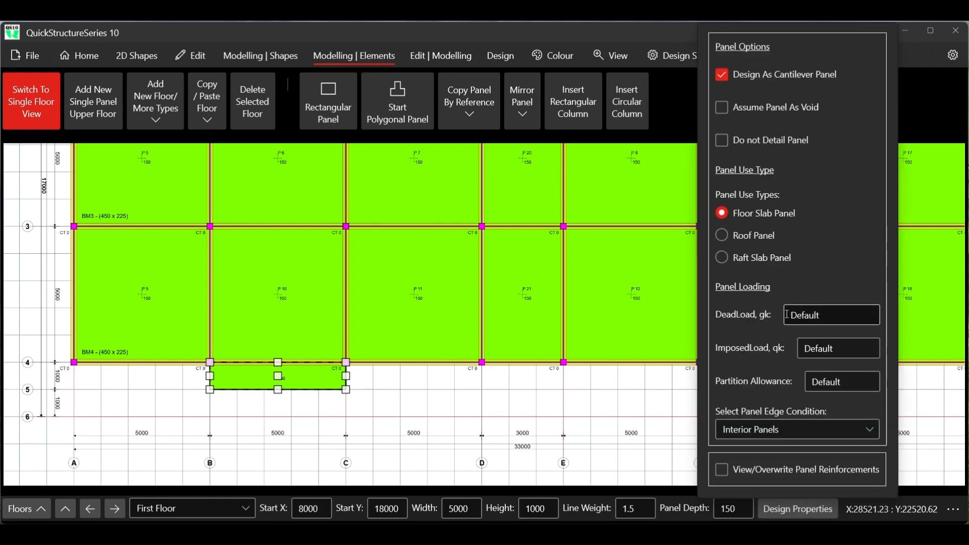
click(804, 515)
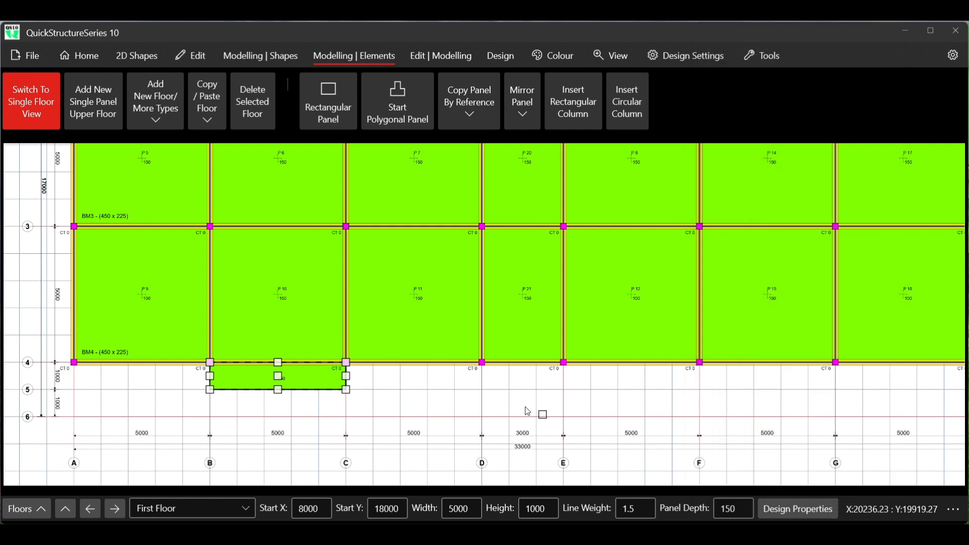
right_click(512, 398)
click(562, 228)
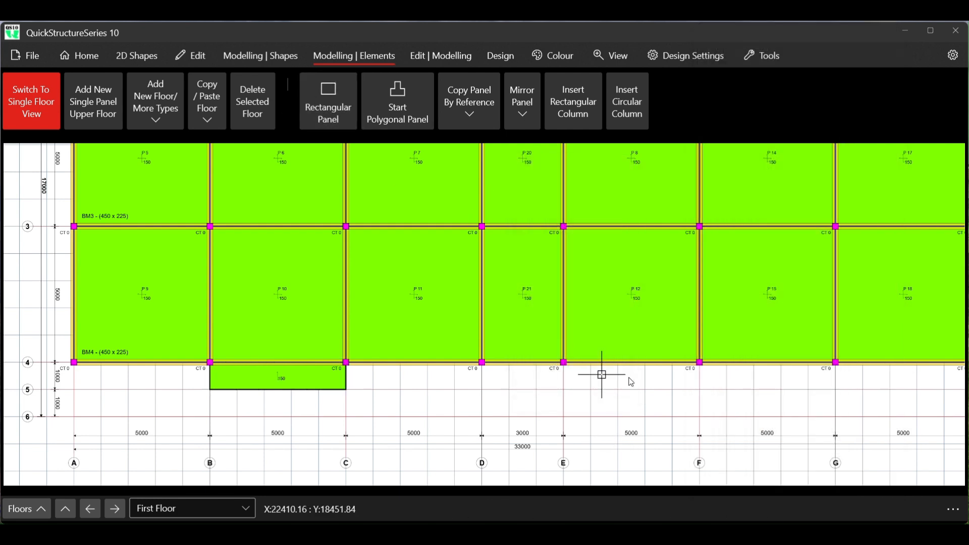
scroll(688, 371, up, 4)
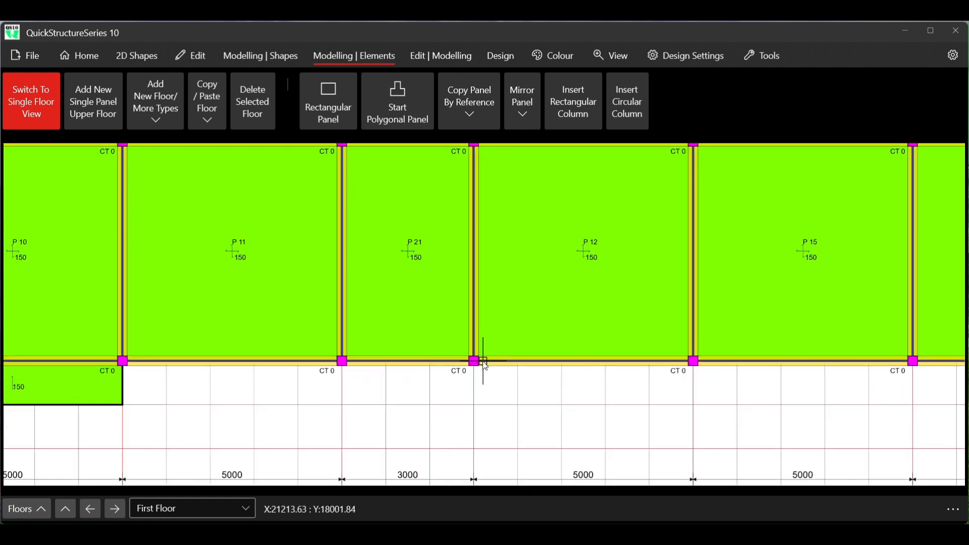
Step: On the first floor, draw a 5000 by 1000 rectangular panel projecting below panel P 12 between grids E and F
click(473, 360)
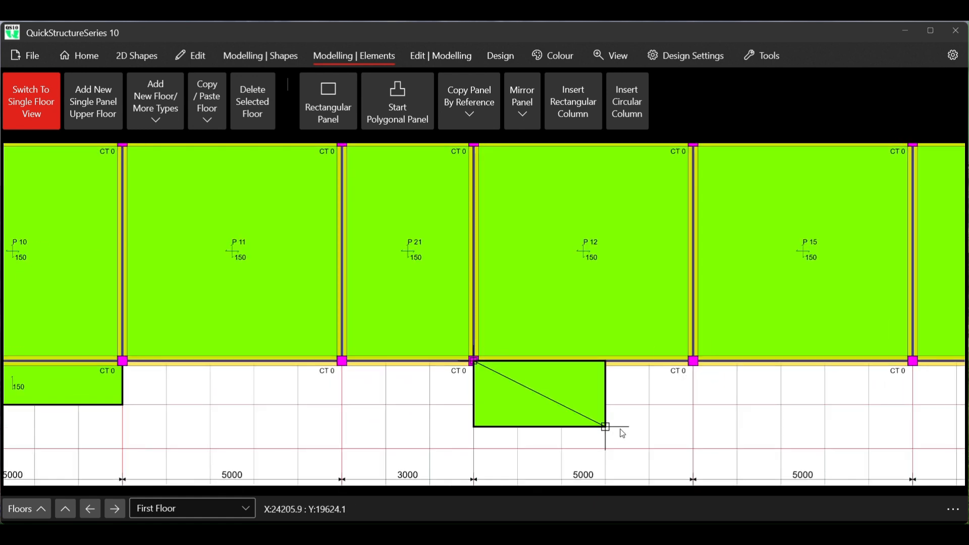
click(693, 405)
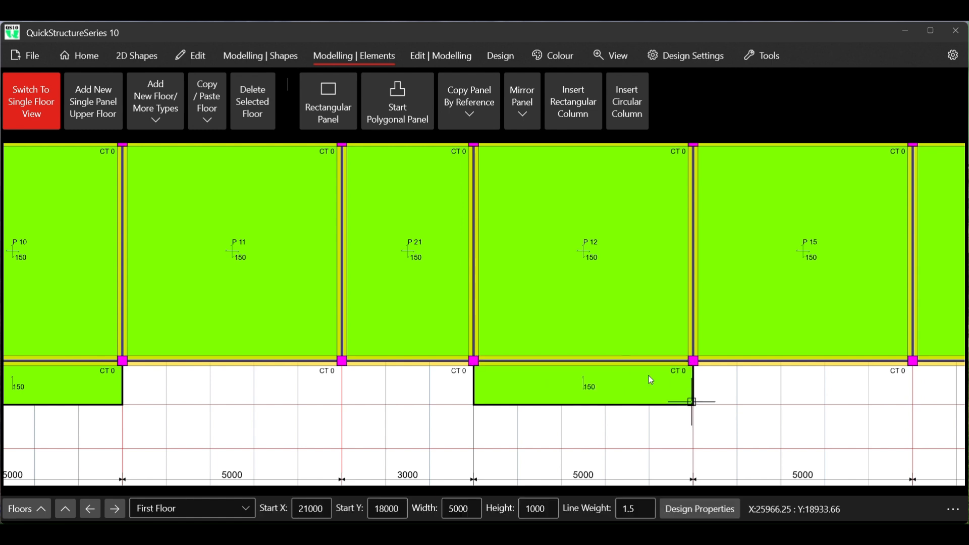
scroll(563, 327, down, 2)
Step: Set the projecting panel between grids E and F to be designed as a cantilever panel, and clear the selection
right_click(563, 327)
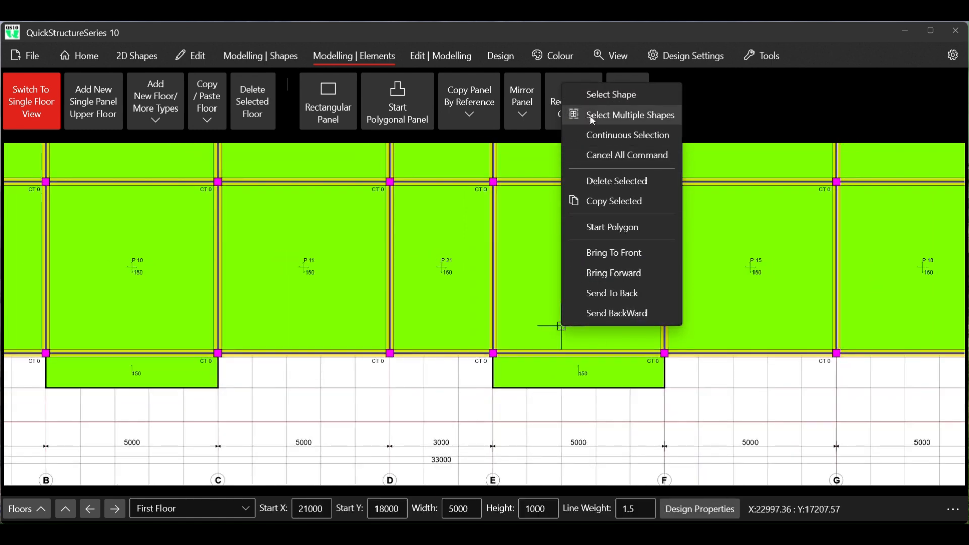
click(605, 96)
right_click(635, 297)
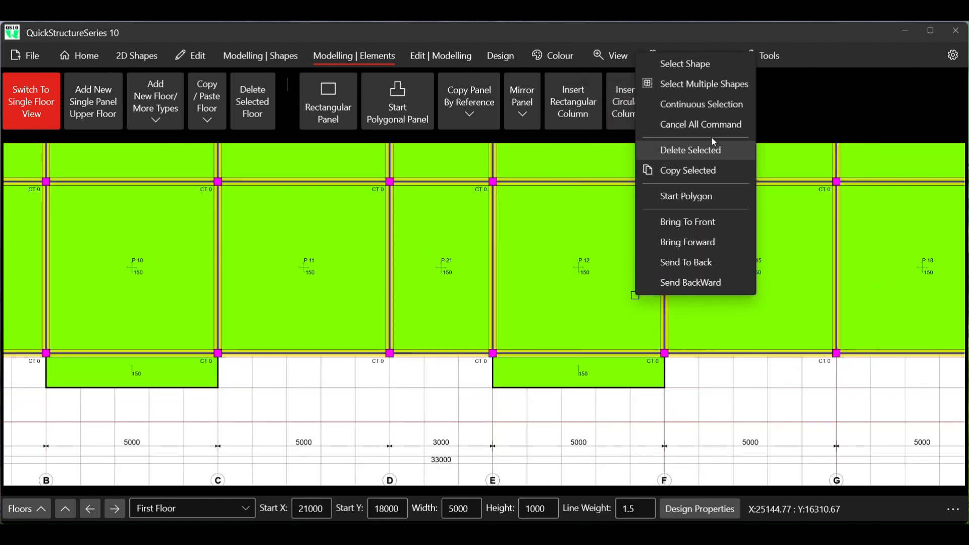
click(703, 69)
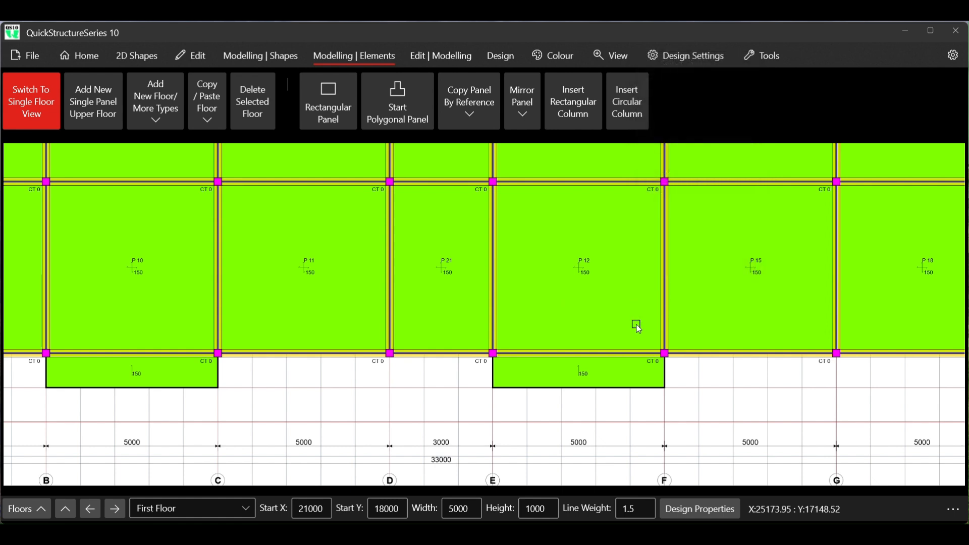
click(616, 378)
click(781, 507)
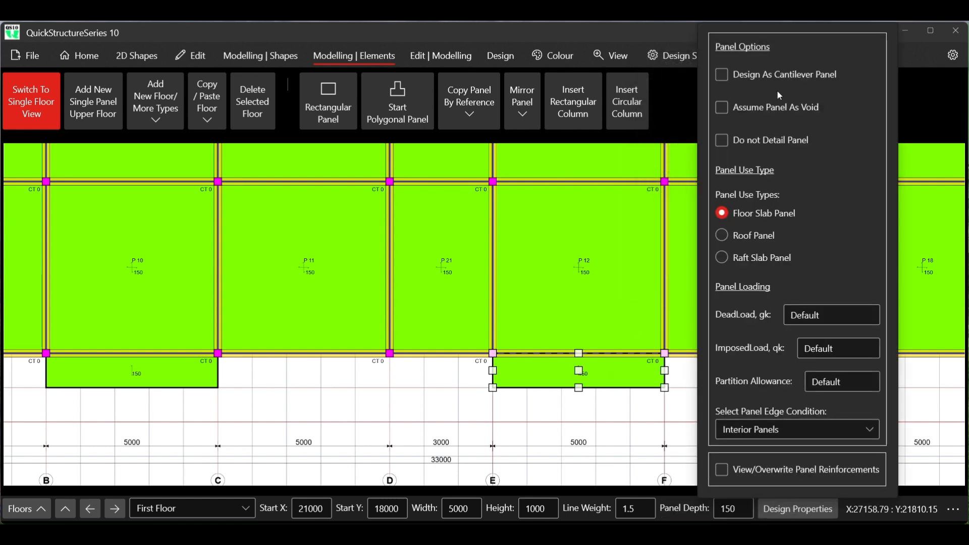
click(744, 78)
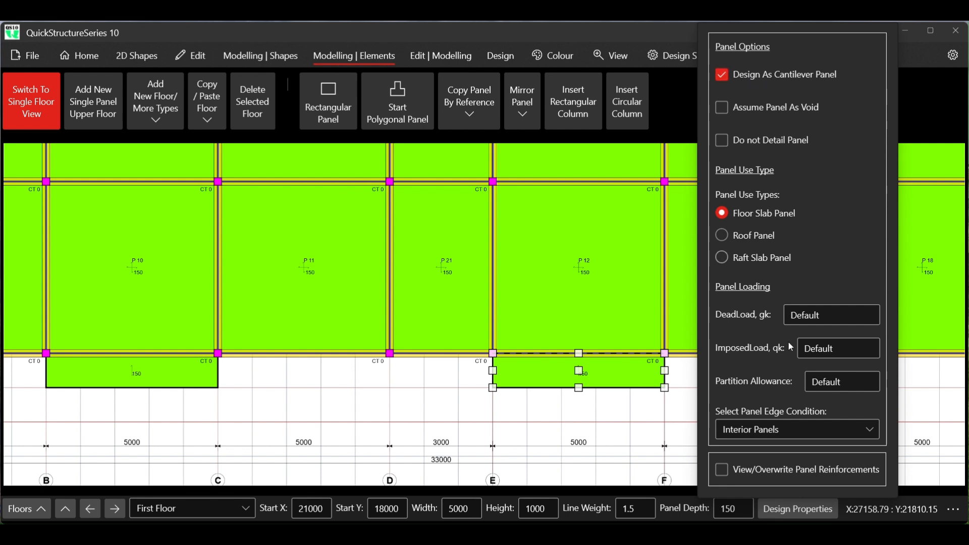
click(800, 502)
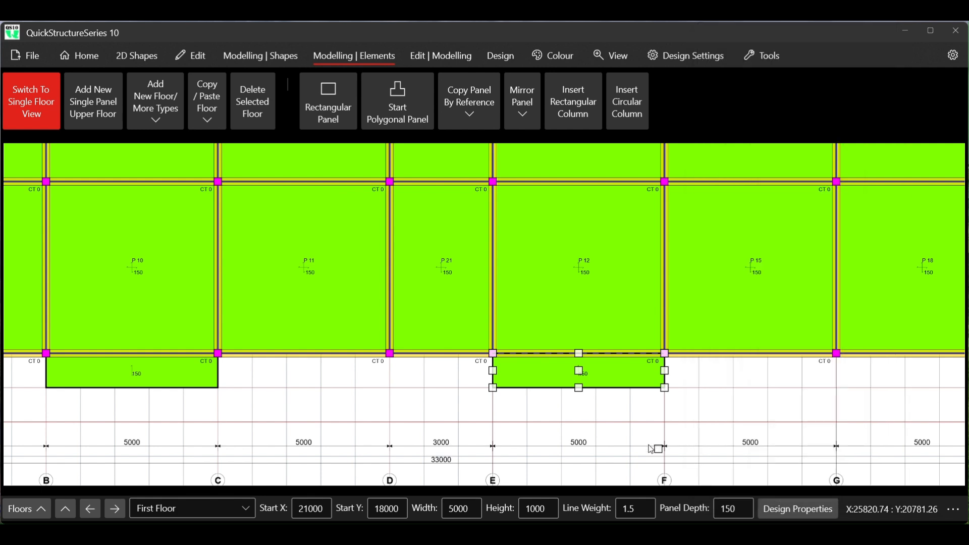
right_click(631, 422)
click(687, 250)
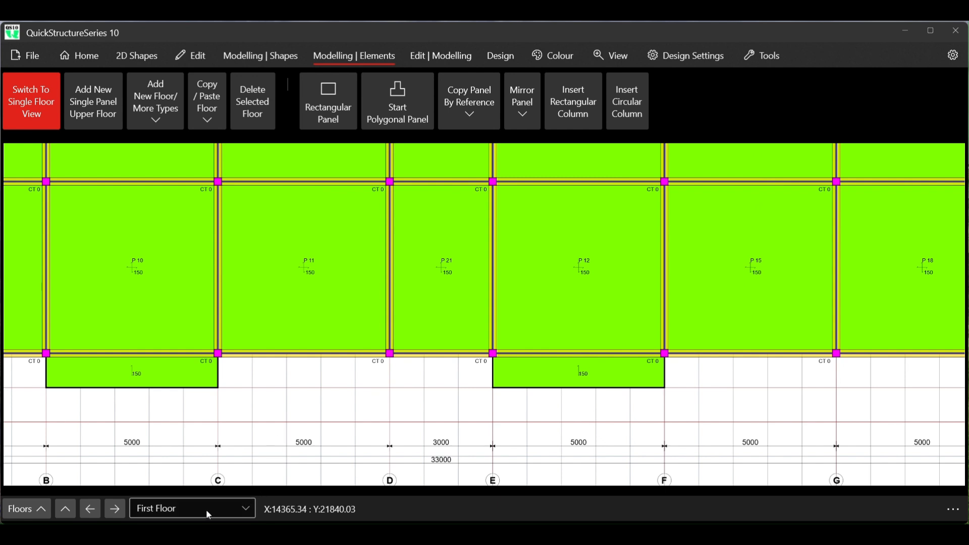
Step: Hide the structural floors list and turn off the single floor view to show all floor plans
click(37, 509)
scroll(123, 410, down, 3)
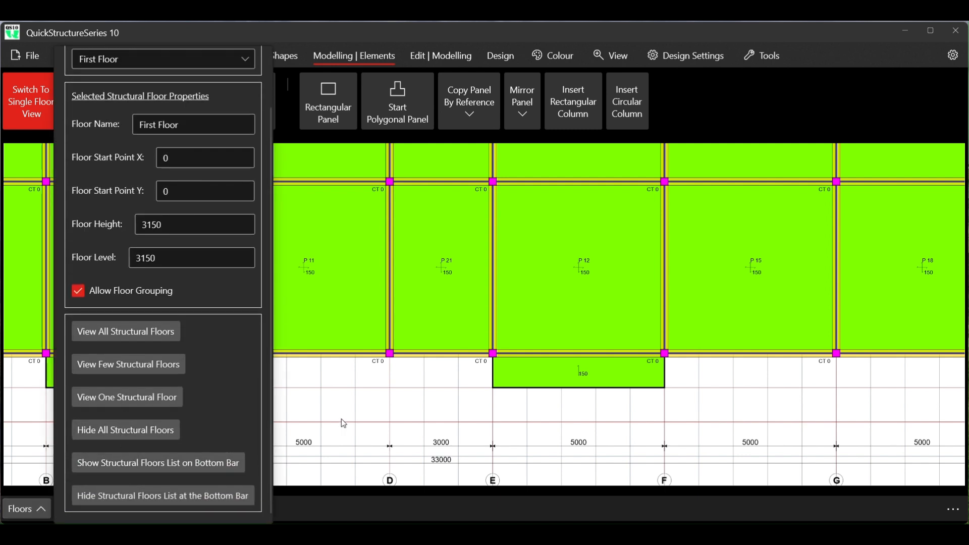
click(382, 512)
scroll(476, 336, down, 5)
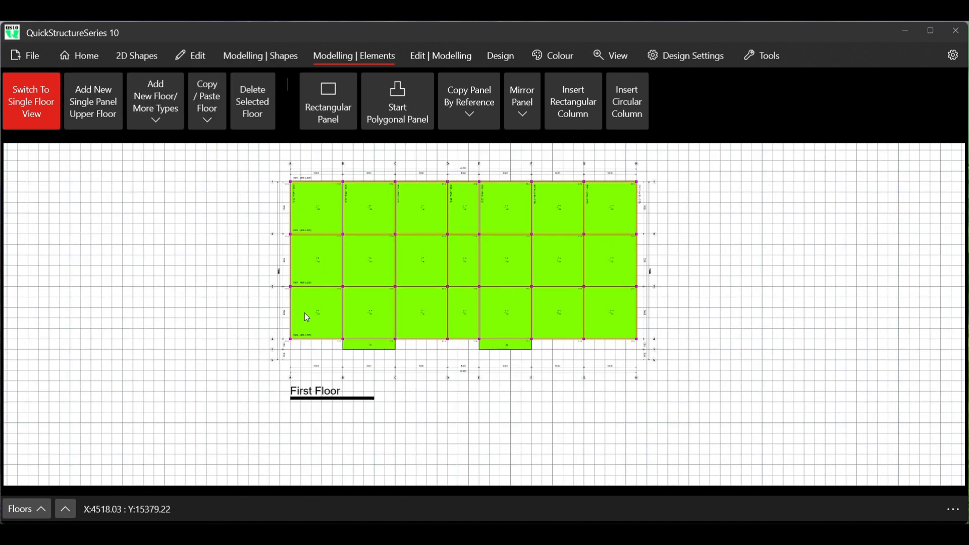
click(50, 109)
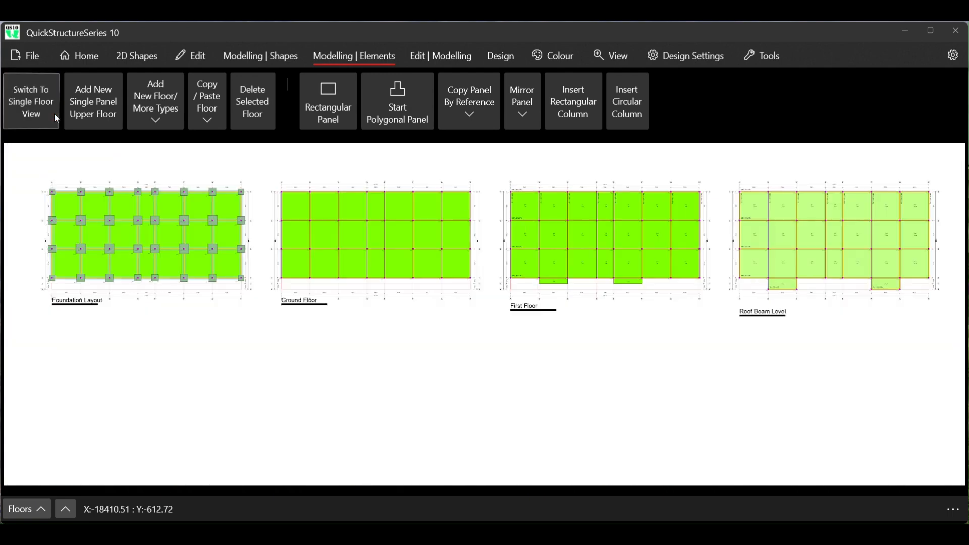
Step: Select the roof beam level column at grids B and 6, review its size and height, and clear the selection
scroll(911, 225, up, 5)
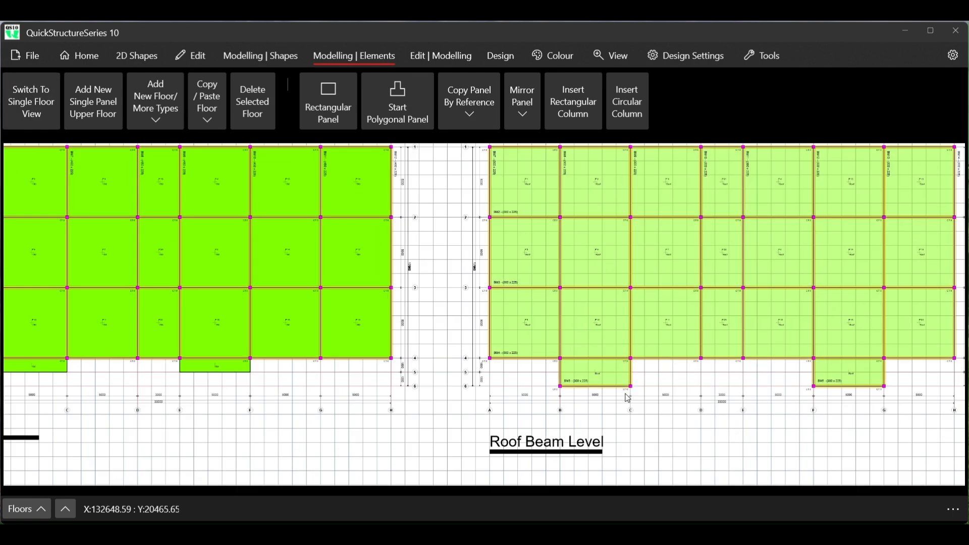
scroll(626, 399, up, 2)
scroll(626, 400, up, 1)
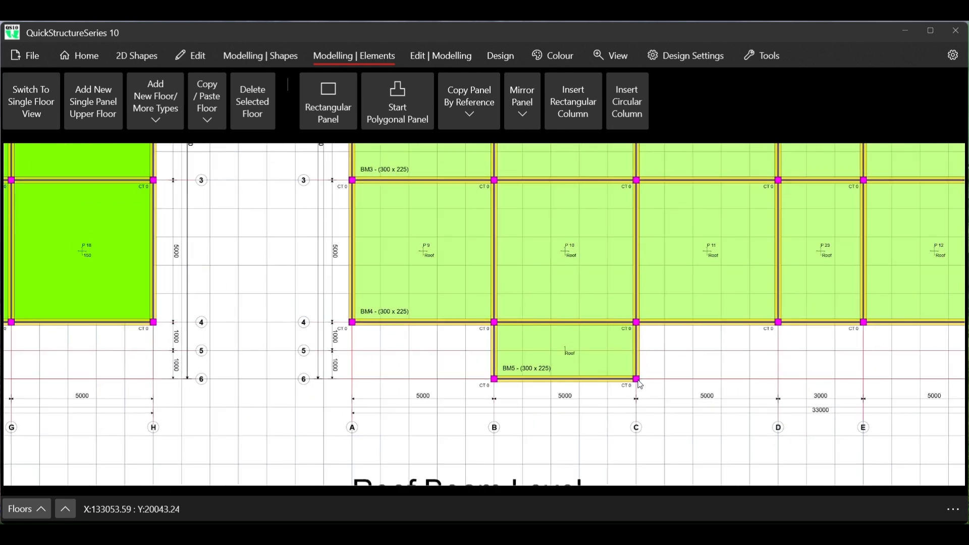
right_click(497, 383)
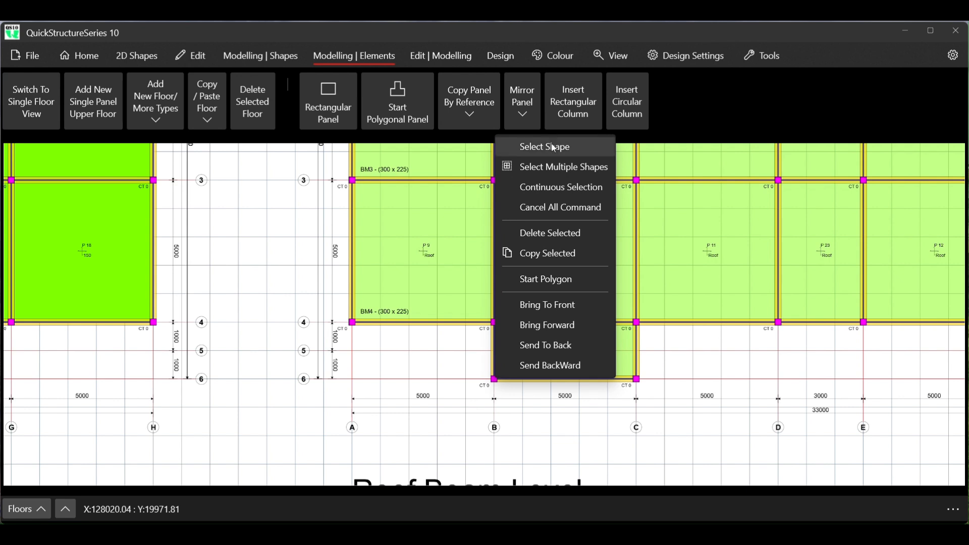
click(553, 153)
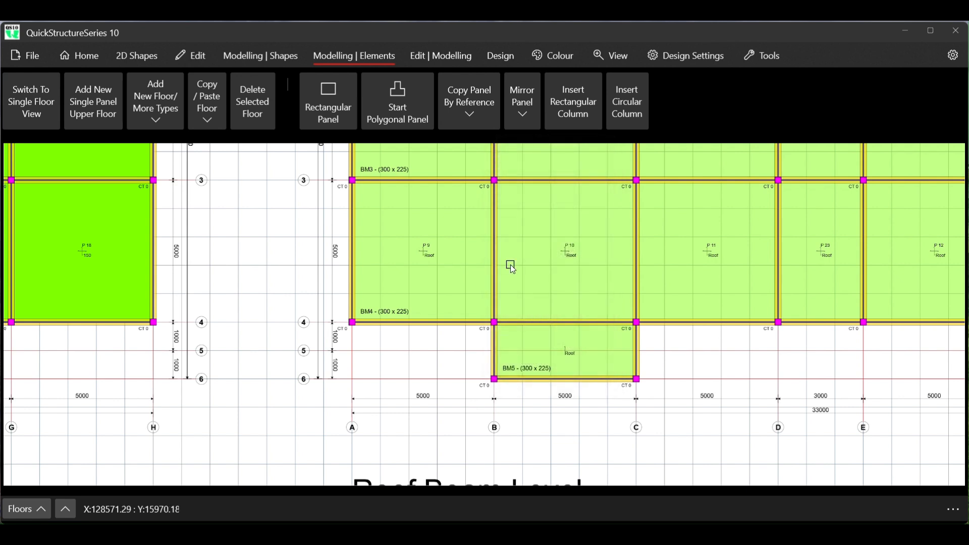
click(495, 380)
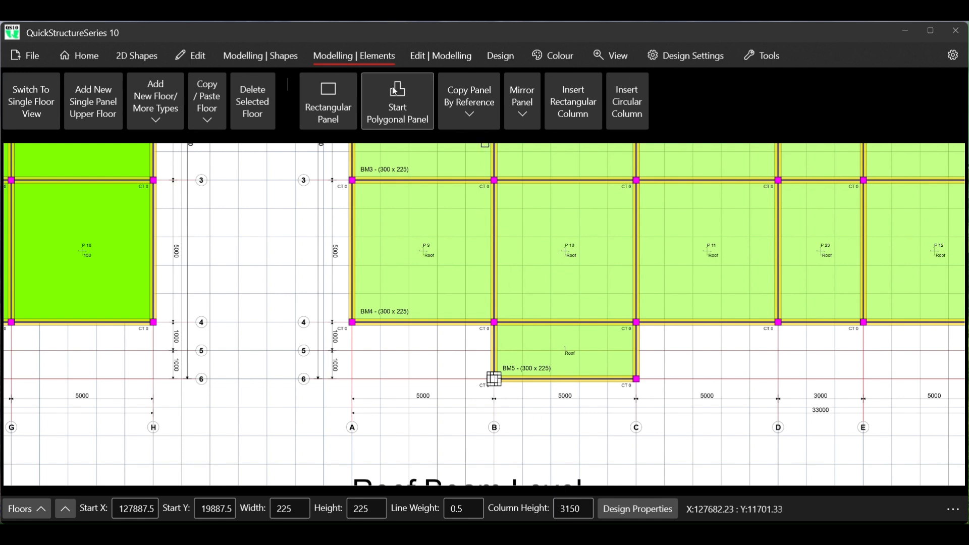
click(286, 56)
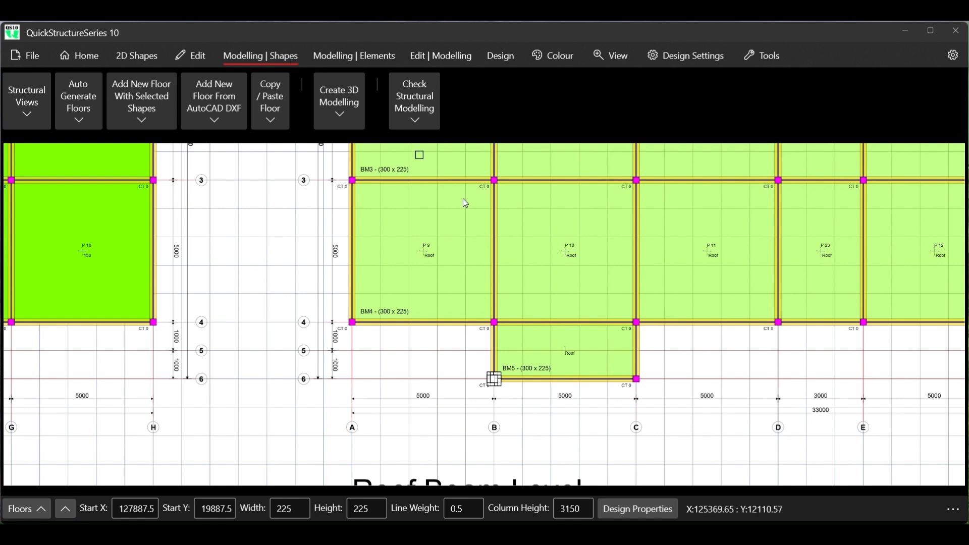
right_click(490, 261)
click(558, 334)
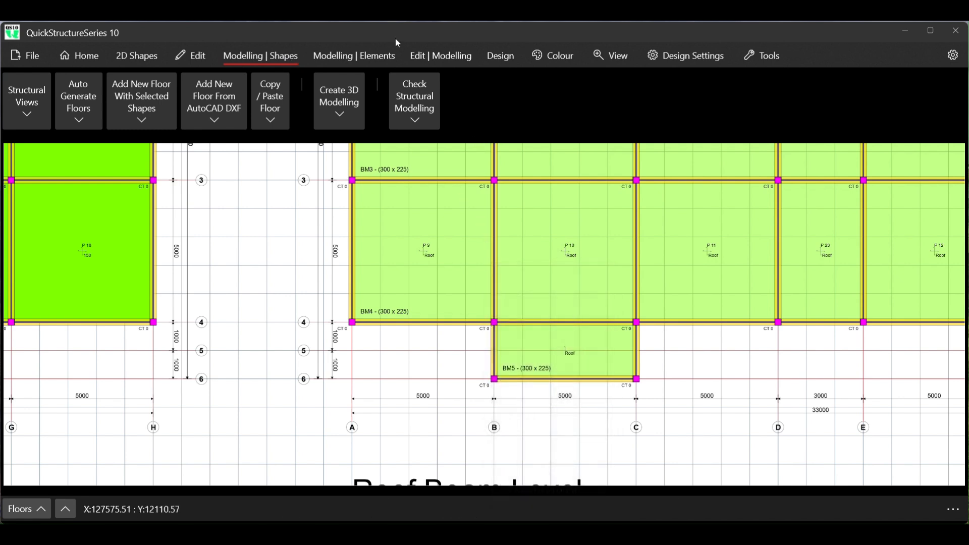
Step: Generate the Top Right Back 3D projection of the structure
click(348, 108)
mouse_move(371, 142)
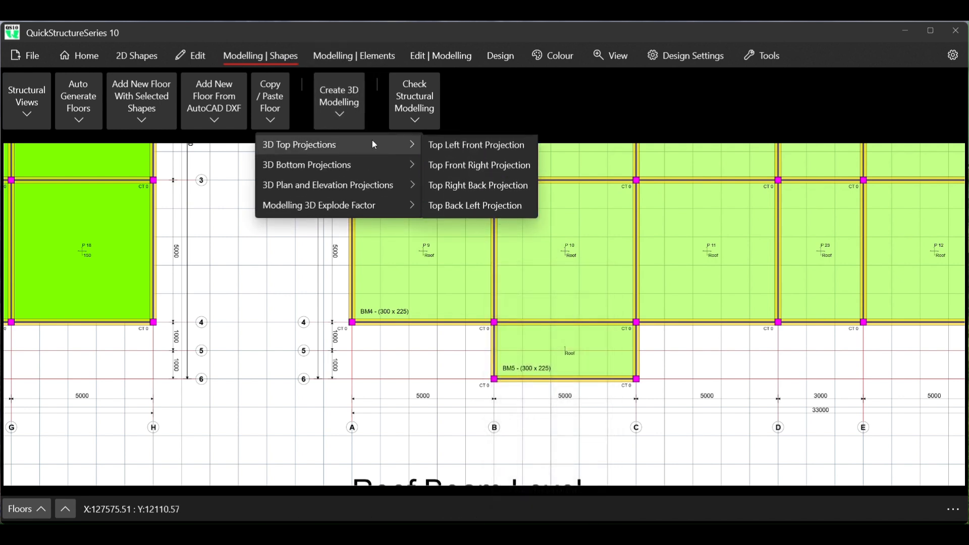
click(476, 188)
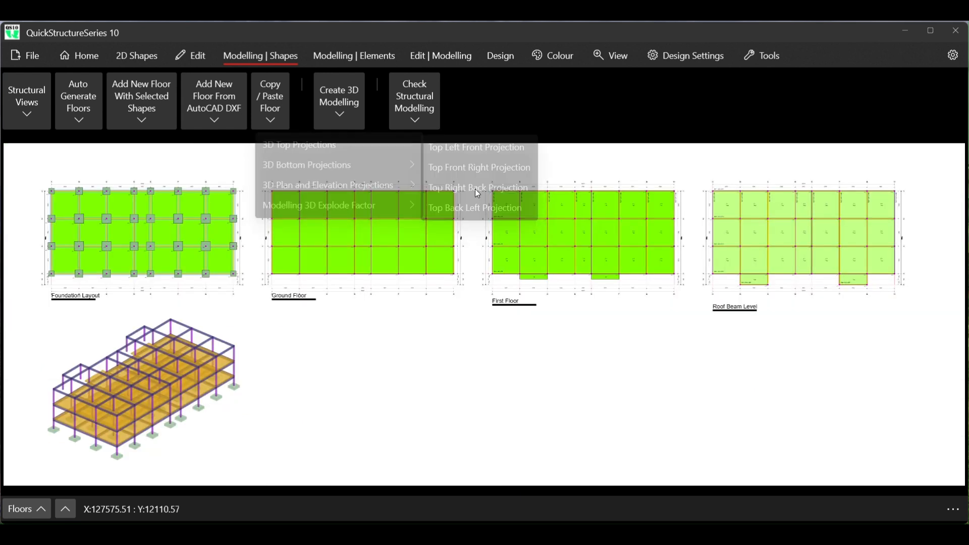
click(411, 115)
Step: Generate the Top Front Right 3D projection and examine the cantilever slabs and the columns under the projecting roof beams
click(345, 117)
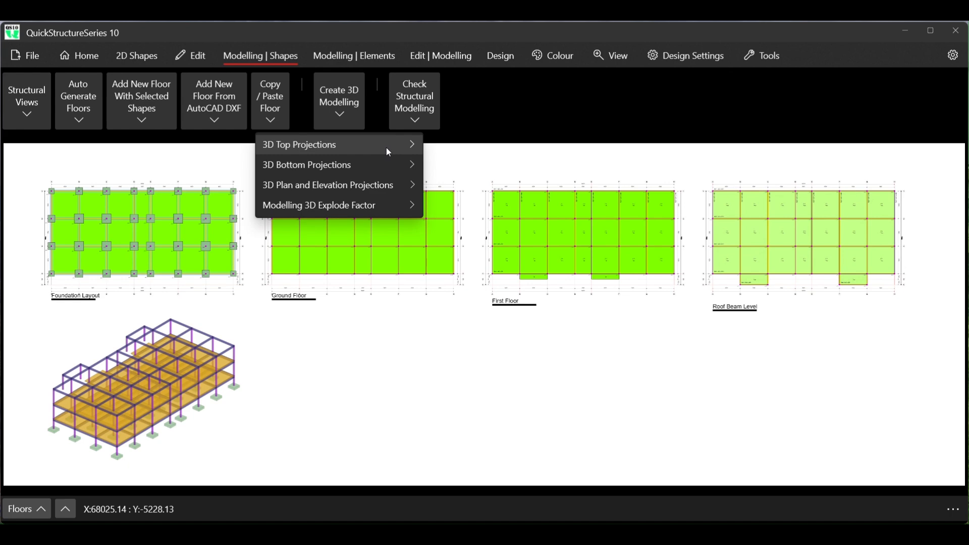
mouse_move(403, 146)
click(462, 172)
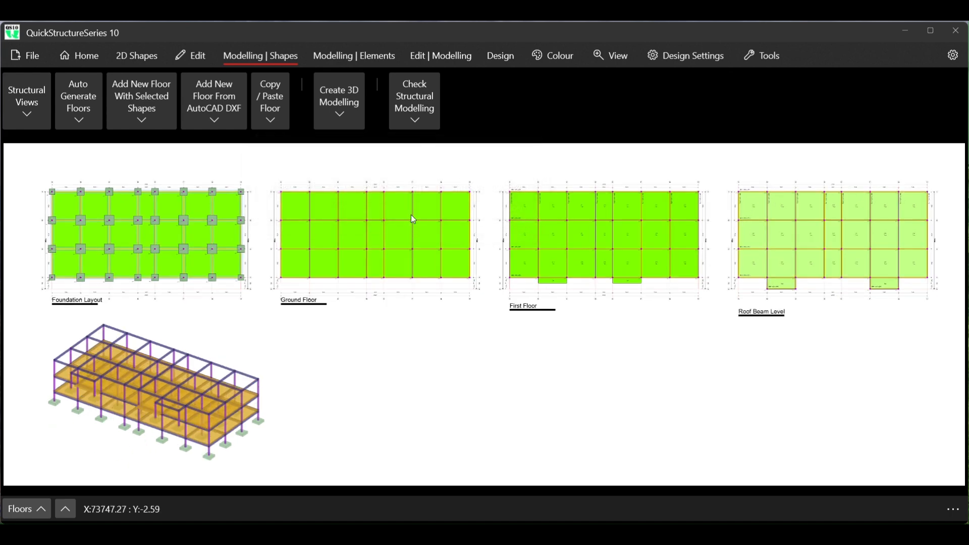
scroll(31, 414, up, 10)
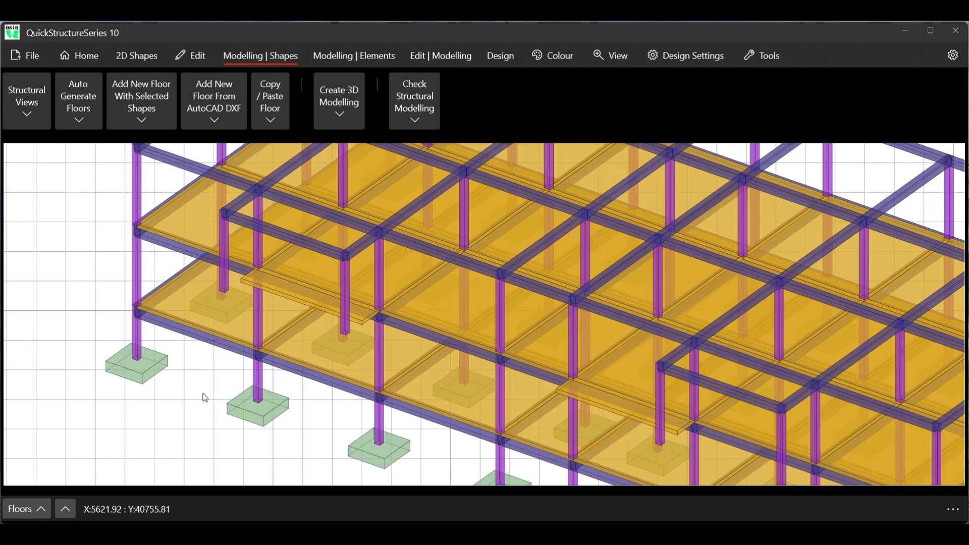
scroll(246, 345, down, 1)
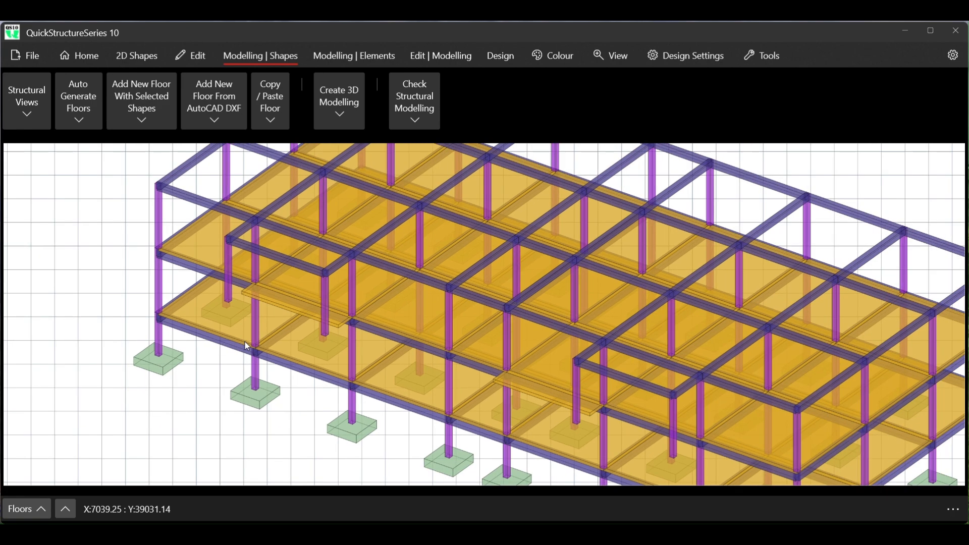
scroll(246, 345, down, 5)
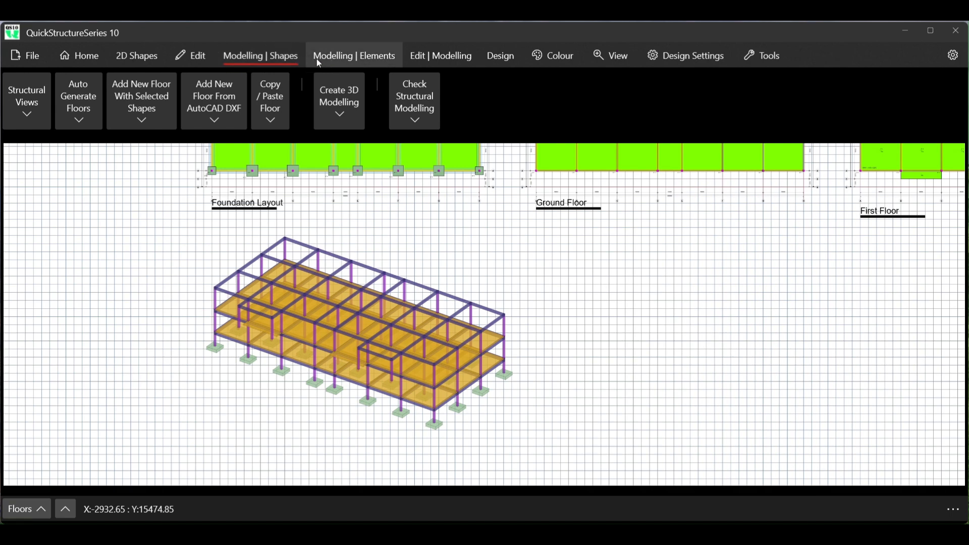
scroll(311, 310, up, 2)
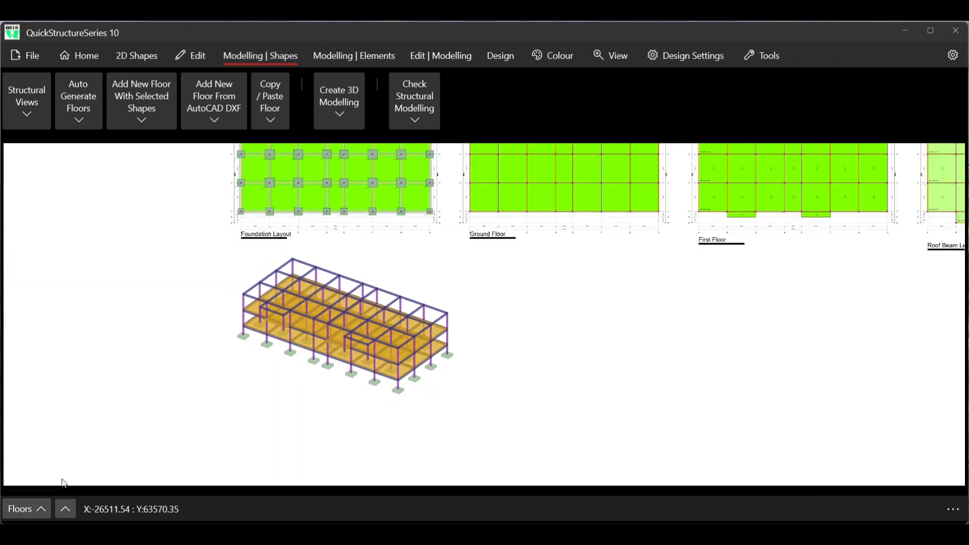
Step: Remove the 3D projection and compare the projecting panels of the first floor and roof beam level plans
click(33, 510)
click(331, 372)
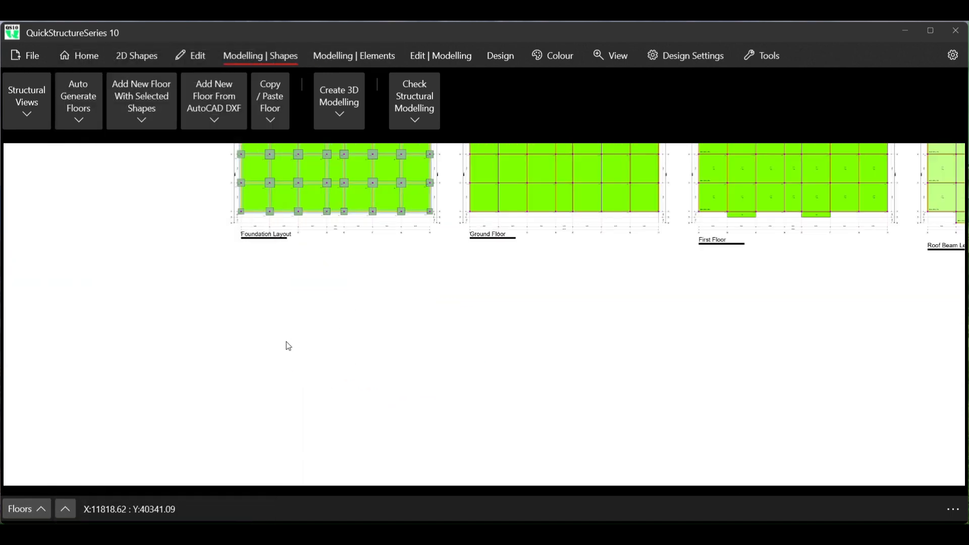
scroll(307, 337, down, 2)
scroll(682, 251, up, 4)
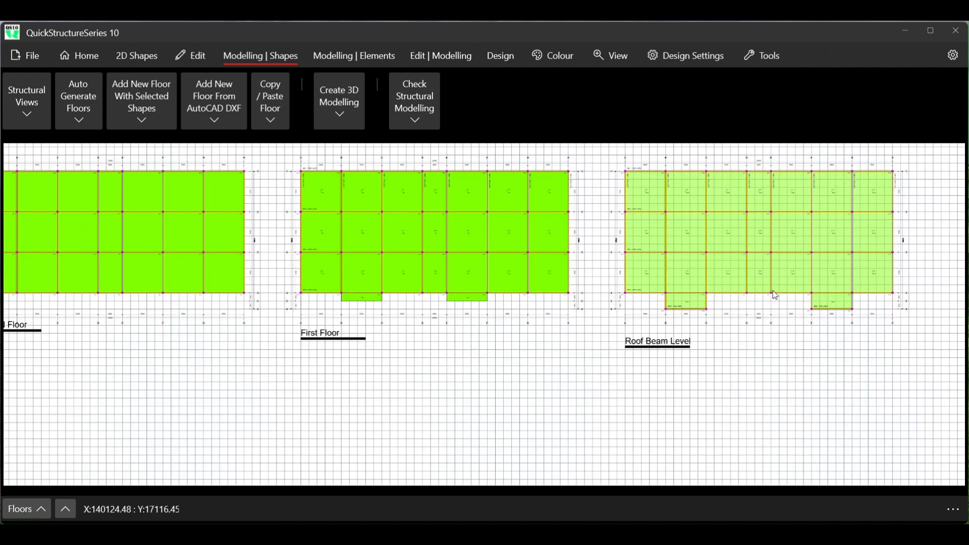
scroll(766, 291, up, 3)
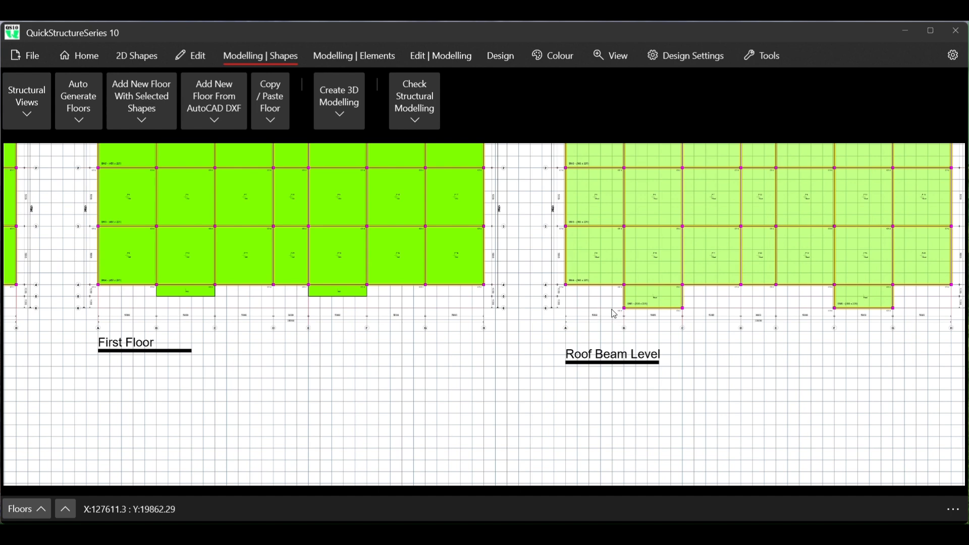
scroll(618, 314, down, 3)
scroll(552, 310, up, 3)
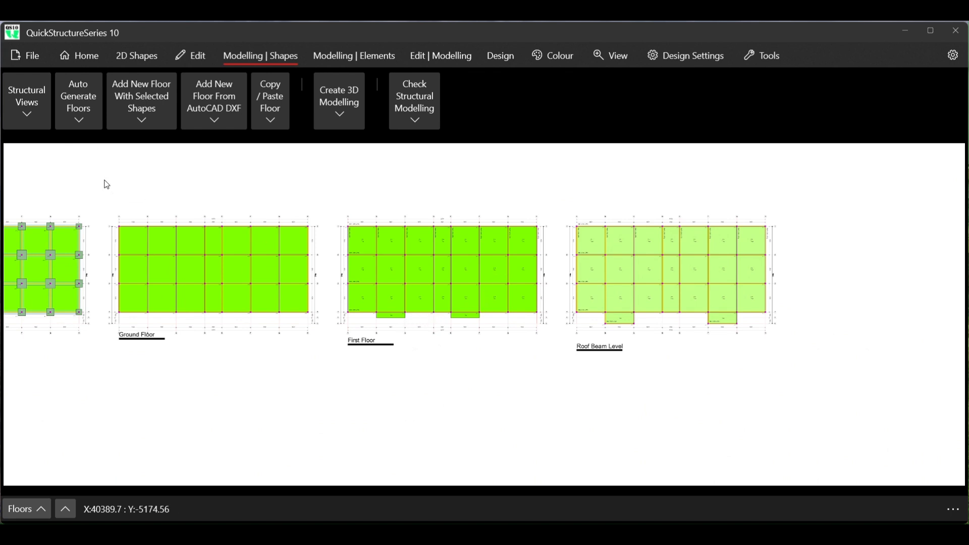
Step: Review the first floor's height and level in its structural floor properties
click(34, 511)
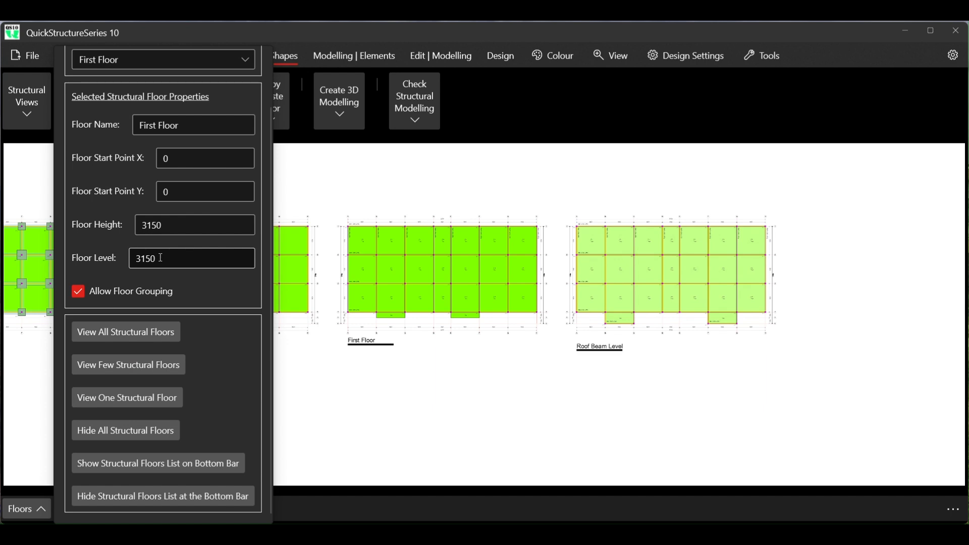
click(163, 219)
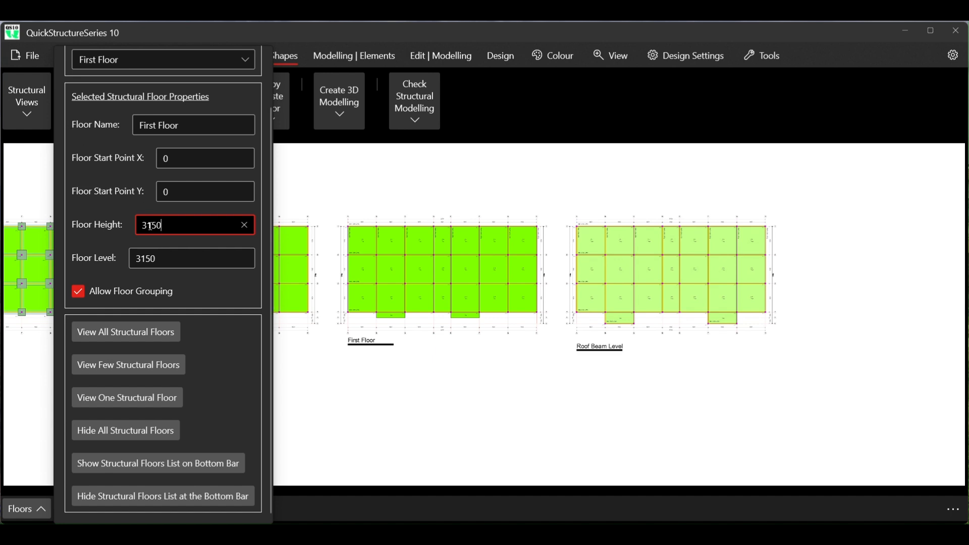
click(659, 152)
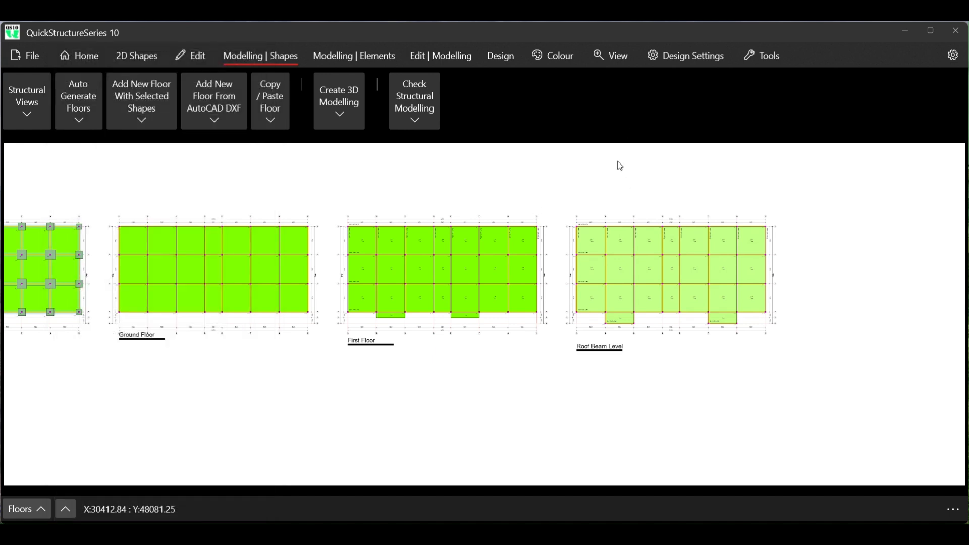
Step: Set the column height to 6300 for the column at grid intersection B-6 on the Roof Beam Level plan
scroll(633, 348, up, 5)
scroll(676, 328, up, 1)
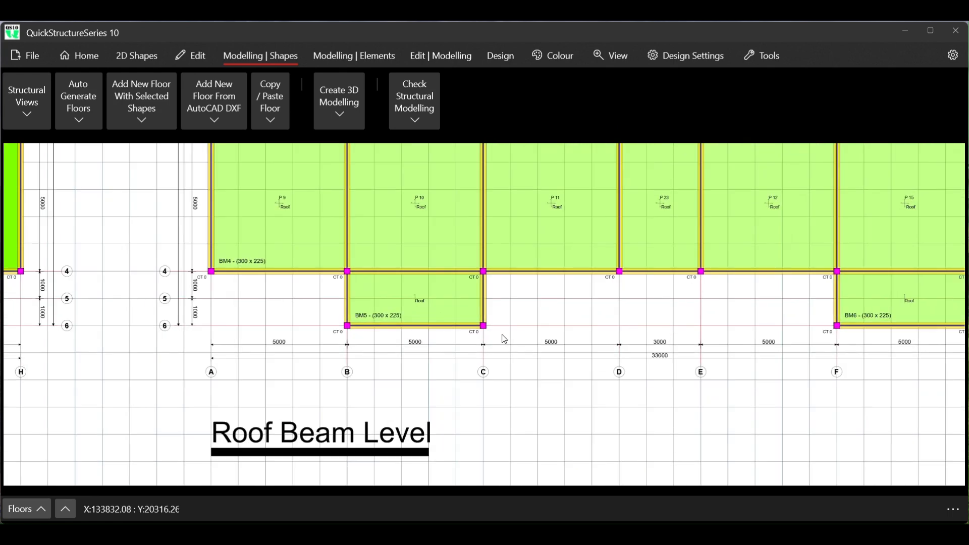
right_click(483, 143)
click(537, 103)
click(347, 325)
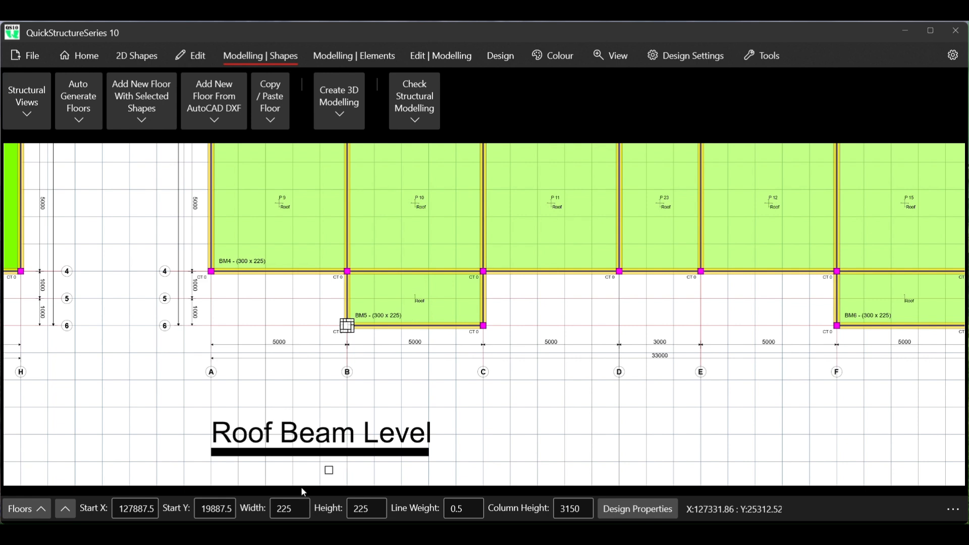
click(568, 509)
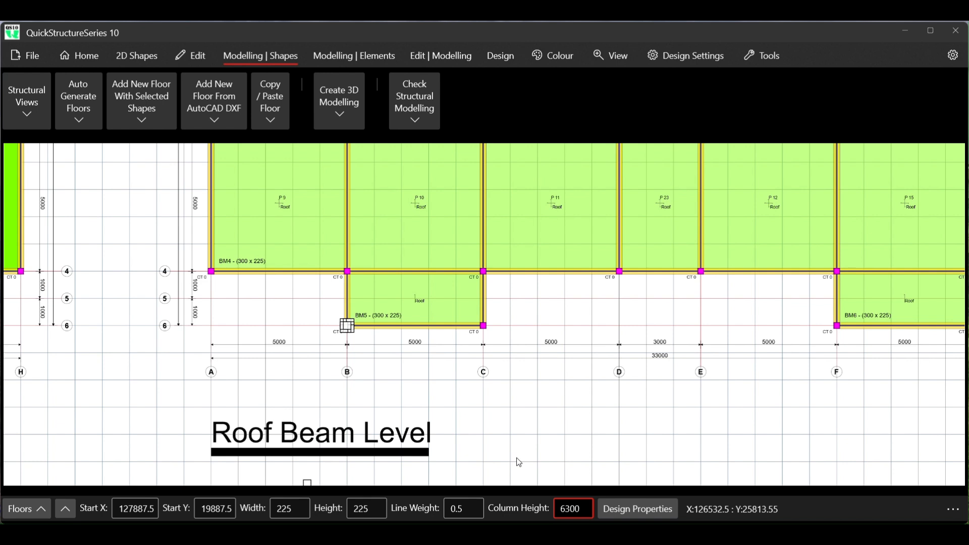
Step: Set the column height to 6300 for the column at grid intersection C-6 of the same roof projection
click(491, 339)
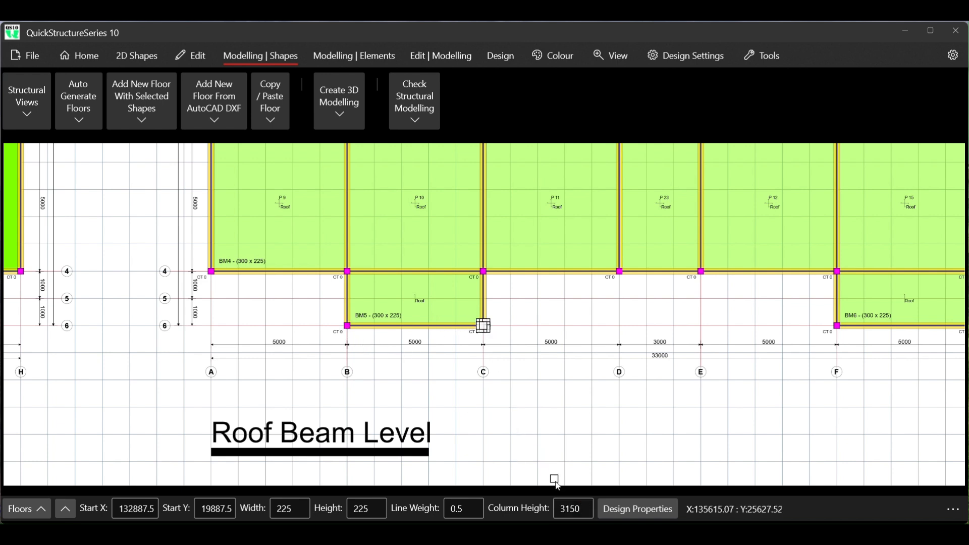
double_click(569, 510)
text(6)
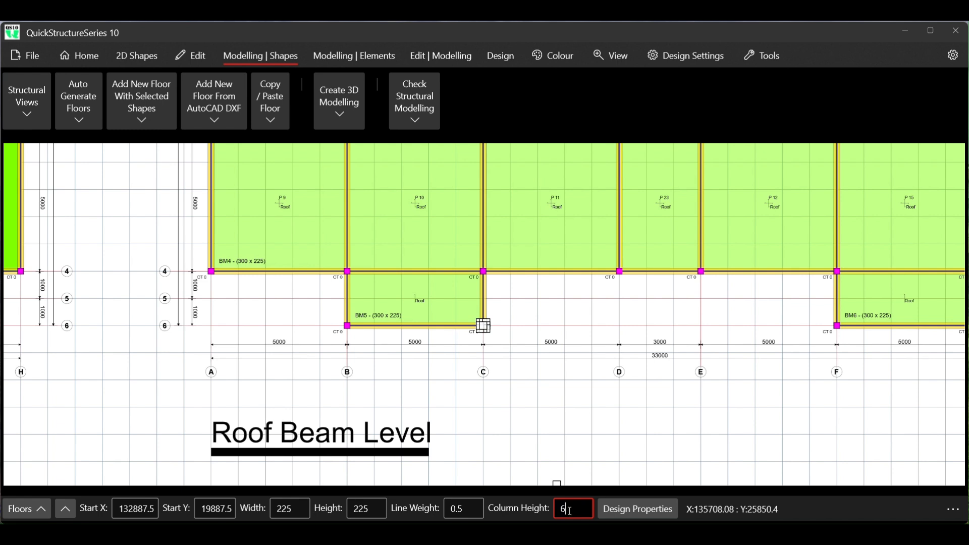
text(300)
Step: Examine the Foundation Layout and Ground Floor plans for the columns and bases at grid intersections B-6 and C-6
scroll(537, 323, down, 4)
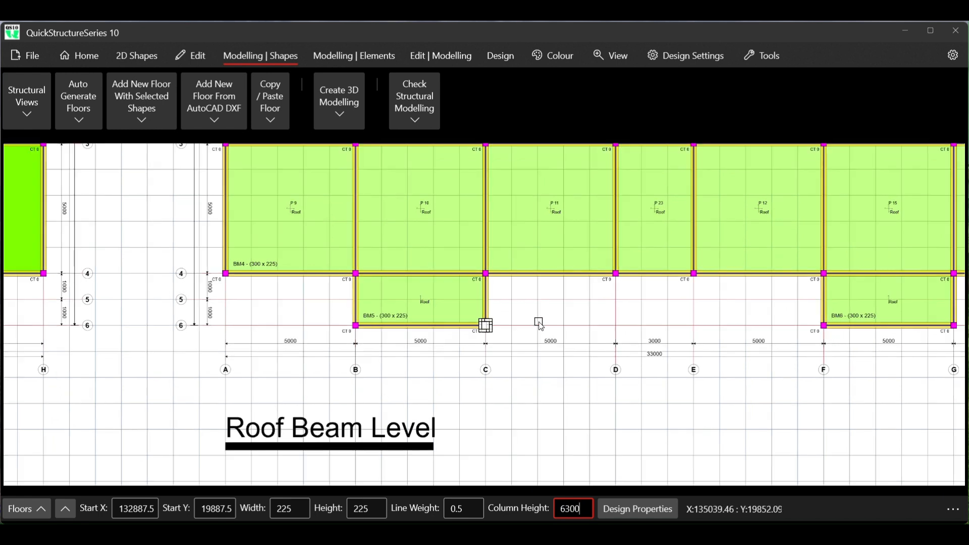
scroll(539, 323, down, 8)
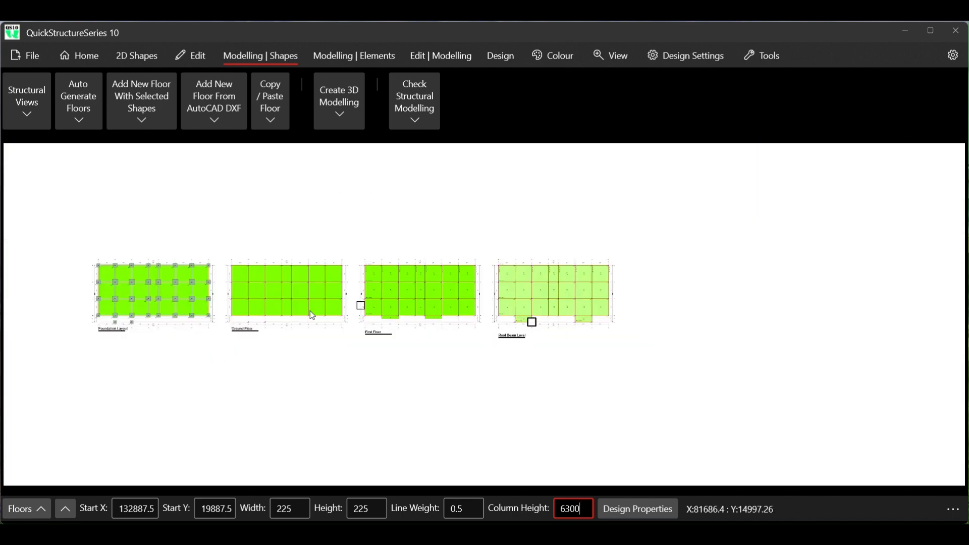
scroll(88, 330, up, 2)
scroll(87, 330, up, 6)
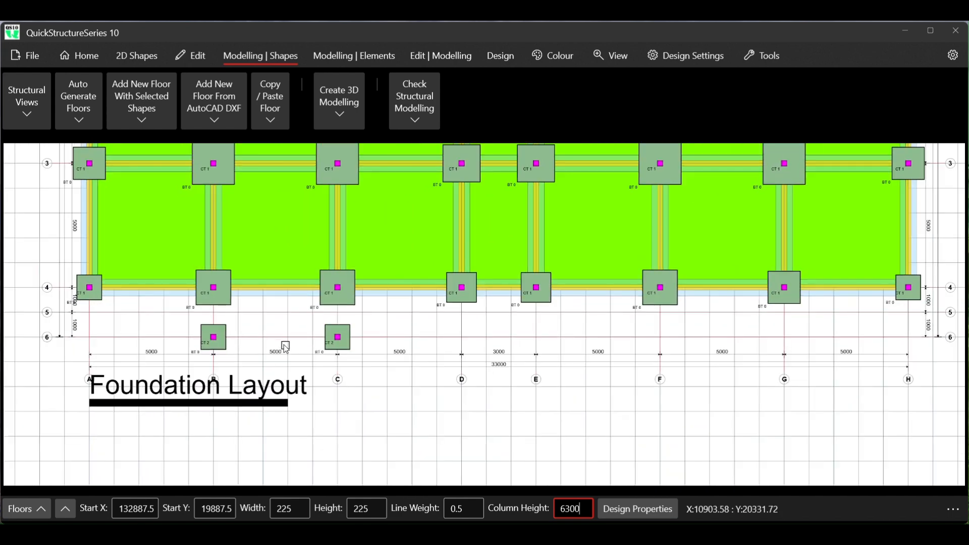
scroll(237, 354, down, 3)
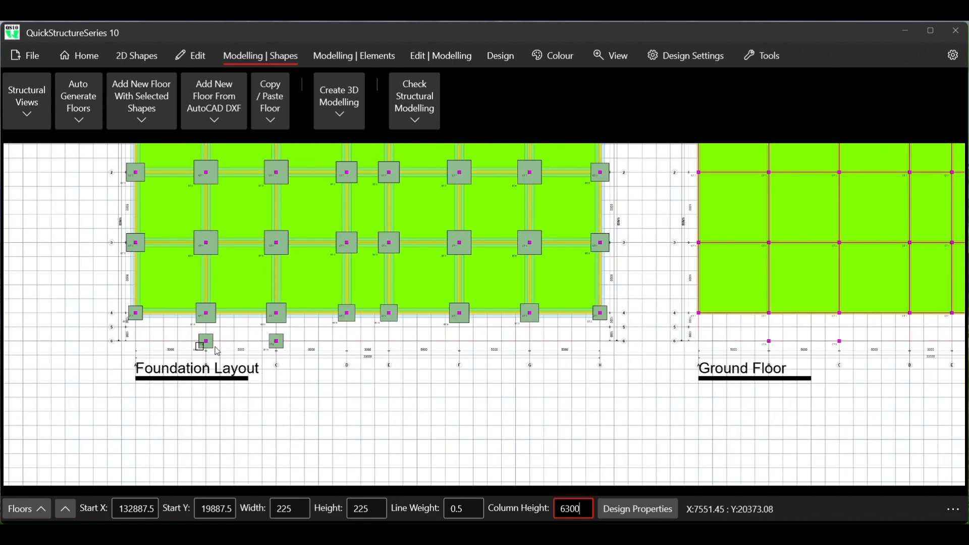
scroll(212, 357, down, 4)
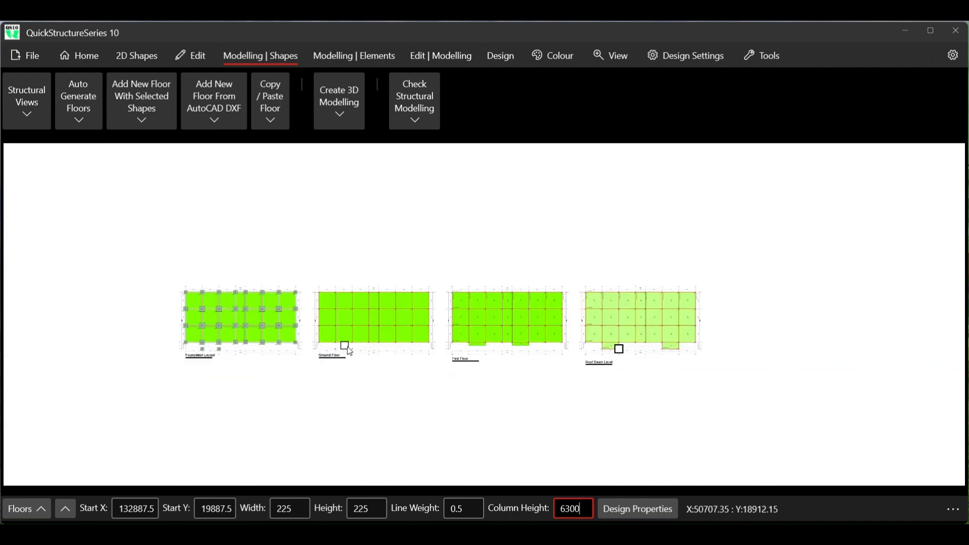
scroll(335, 353, up, 5)
scroll(338, 355, up, 2)
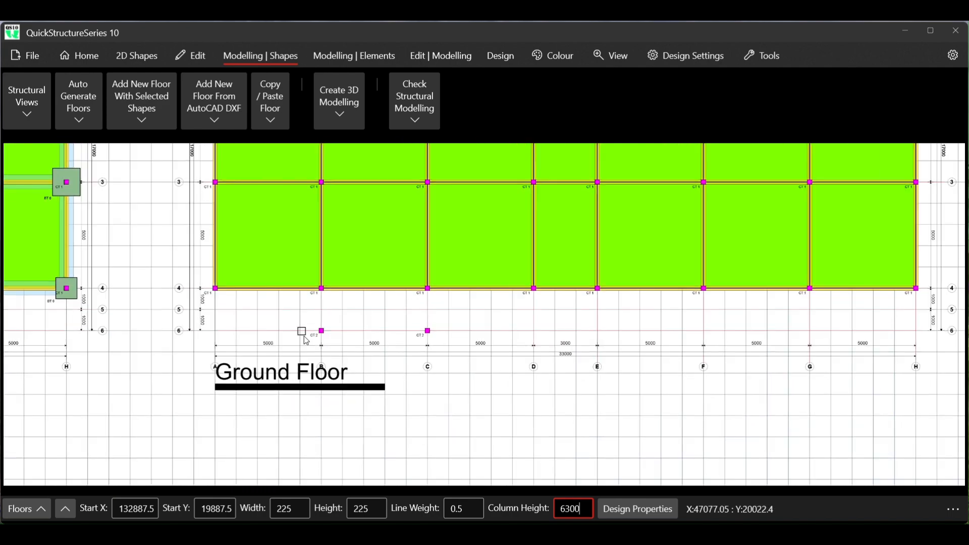
scroll(297, 328, down, 2)
scroll(298, 329, down, 5)
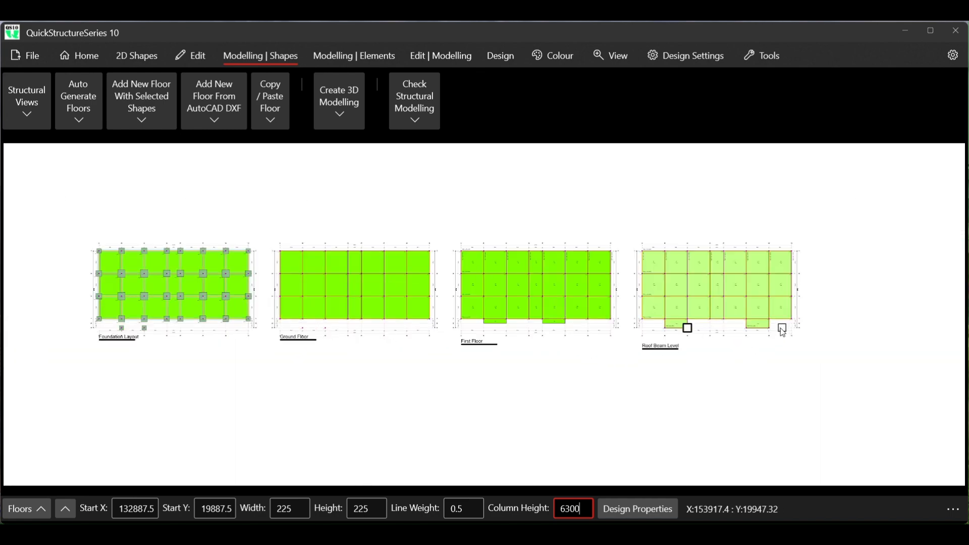
Step: Set the column height to 6300 for the column at grid intersection F-6 on the Roof Beam Level plan
scroll(779, 330, up, 5)
scroll(780, 330, up, 2)
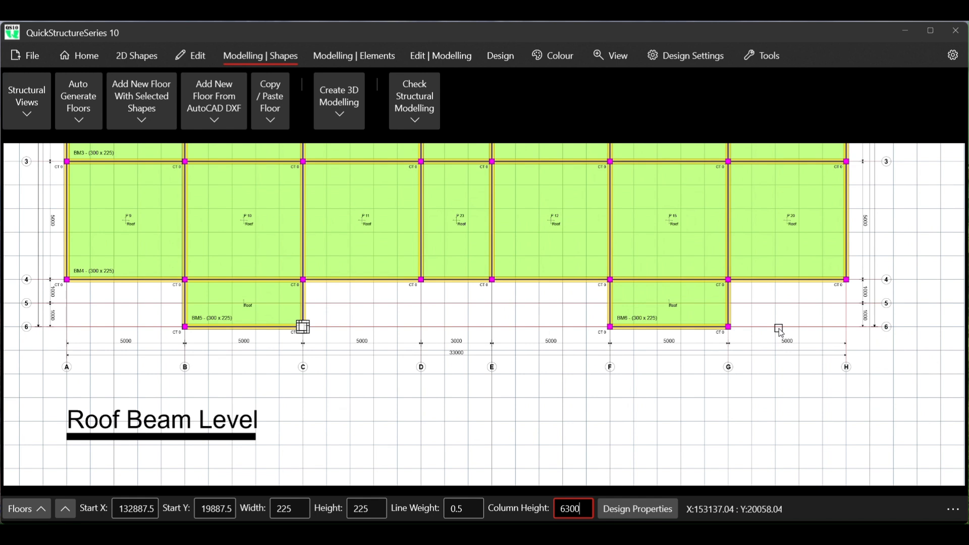
scroll(765, 321, up, 4)
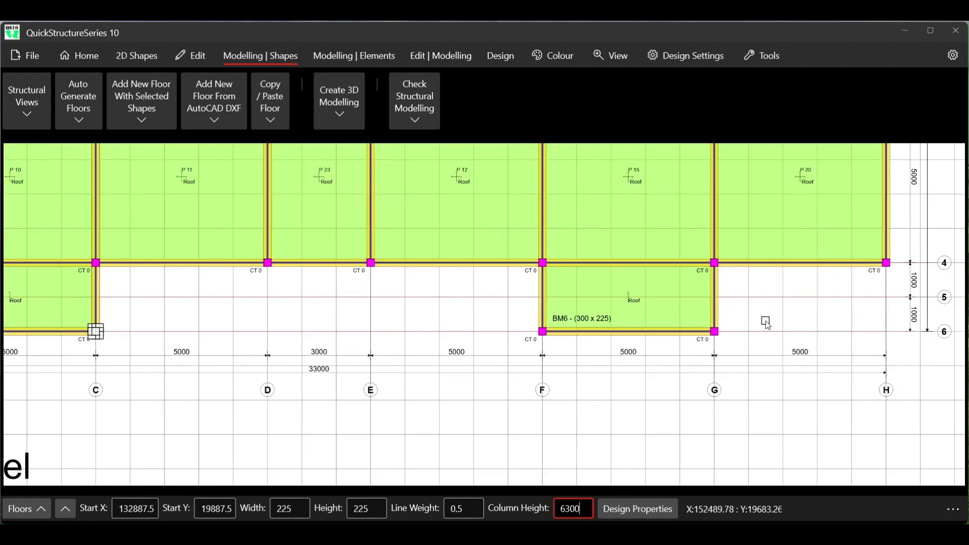
click(543, 333)
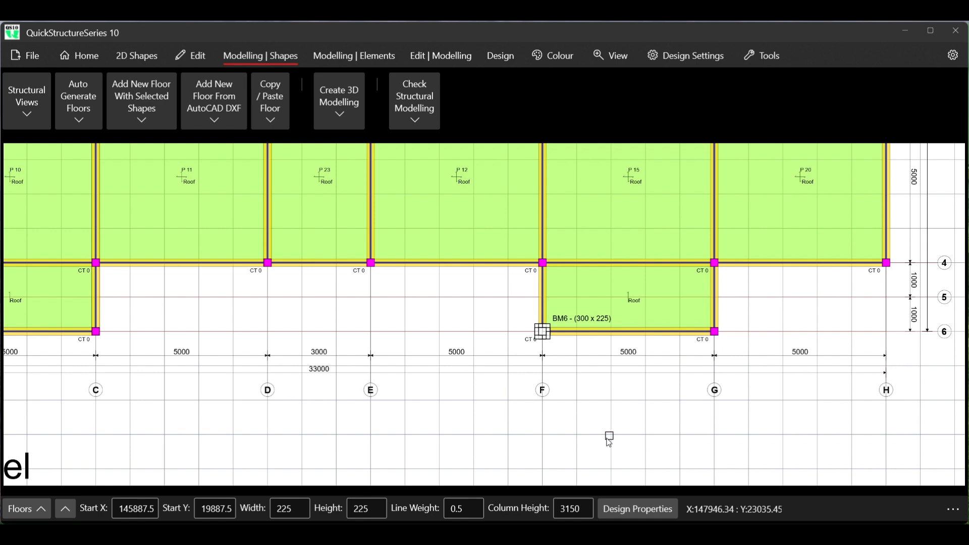
click(567, 508)
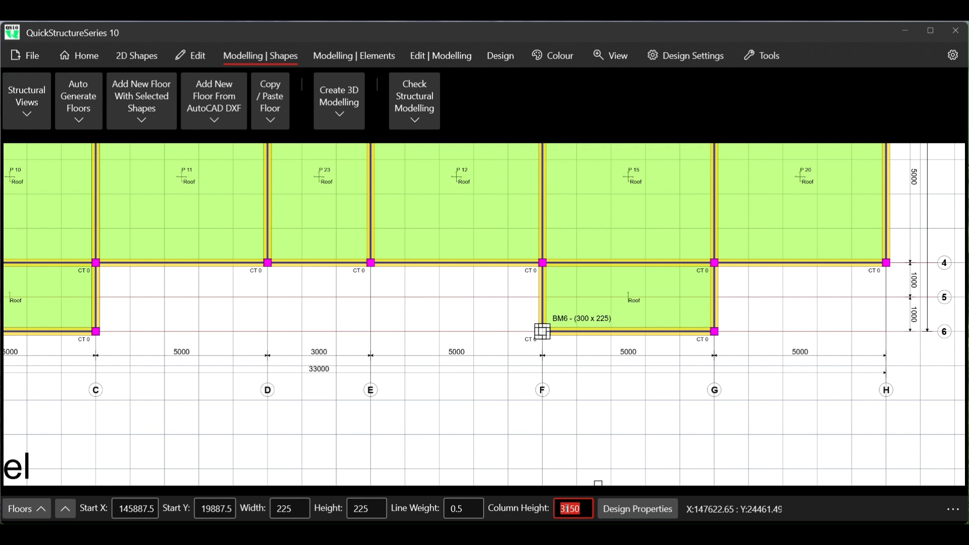
text(6300)
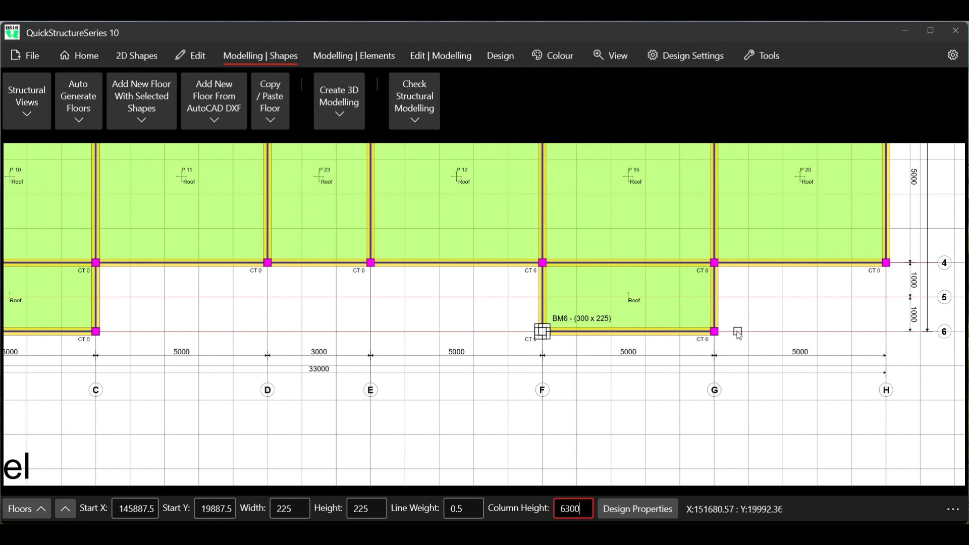
Step: Set the column height to 6300 for the column at grid intersection G-6 and cancel all active commands
double_click(567, 509)
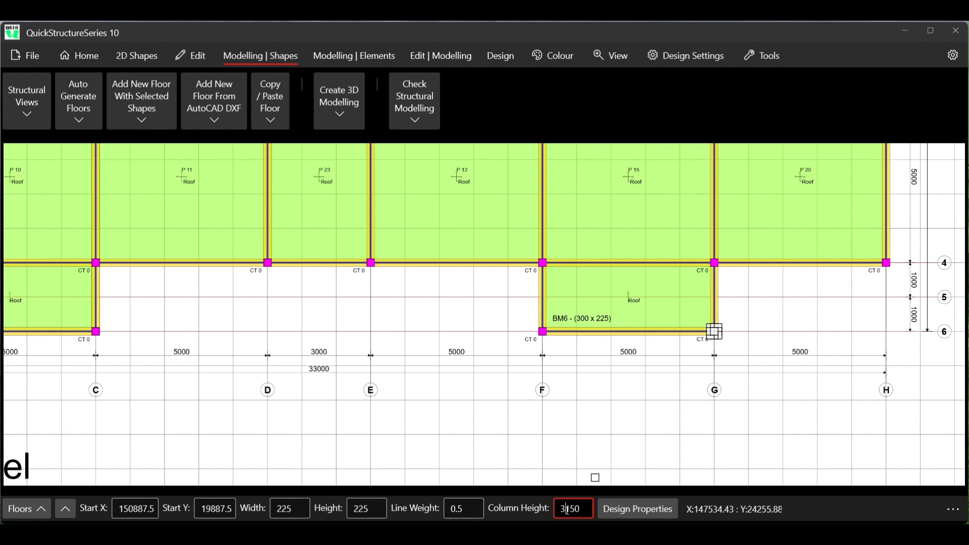
text(6300)
scroll(538, 351, down, 1)
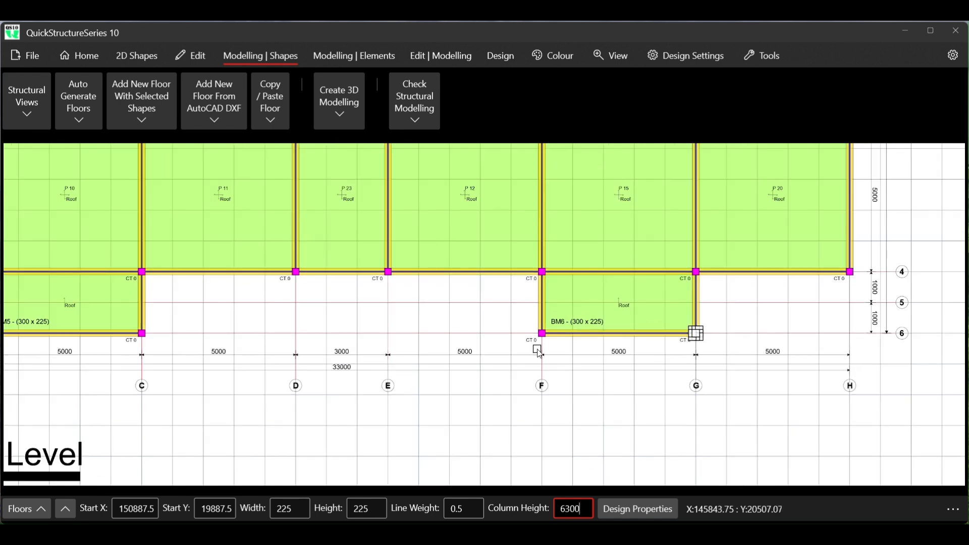
right_click(538, 352)
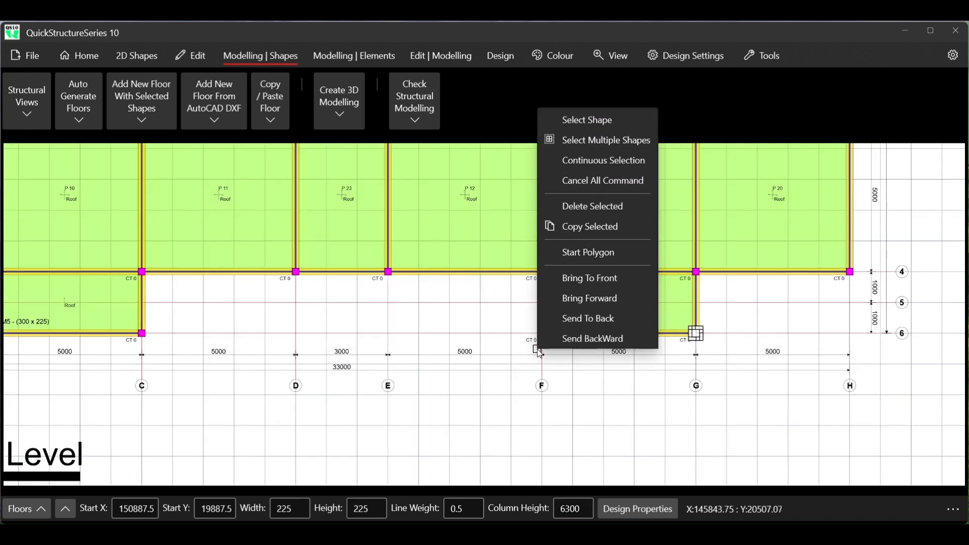
click(588, 178)
Step: Check the extended columns on the Foundation Layout and Ground Floor plans and generate the Top Front Right 3D projection
scroll(760, 324, down, 5)
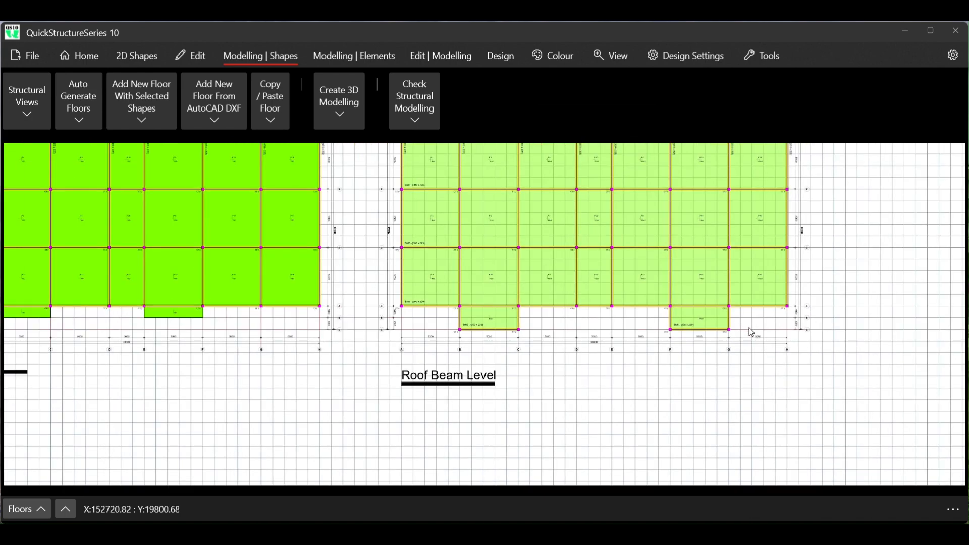
scroll(751, 331, down, 3)
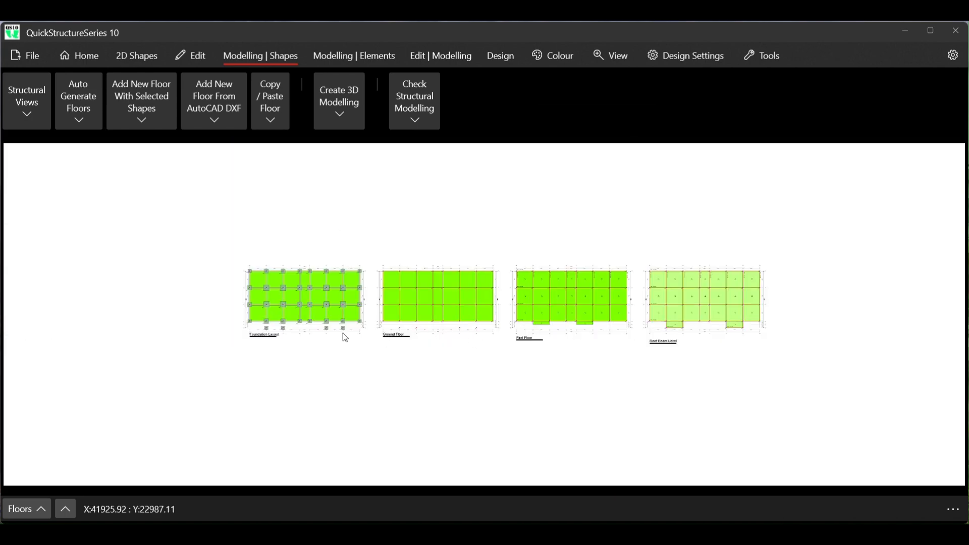
scroll(301, 332, up, 5)
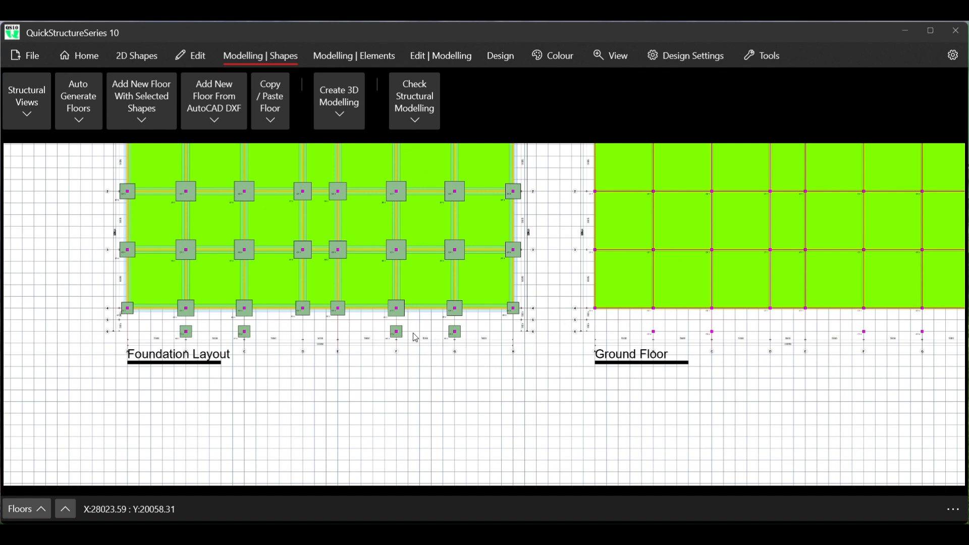
scroll(399, 331, down, 3)
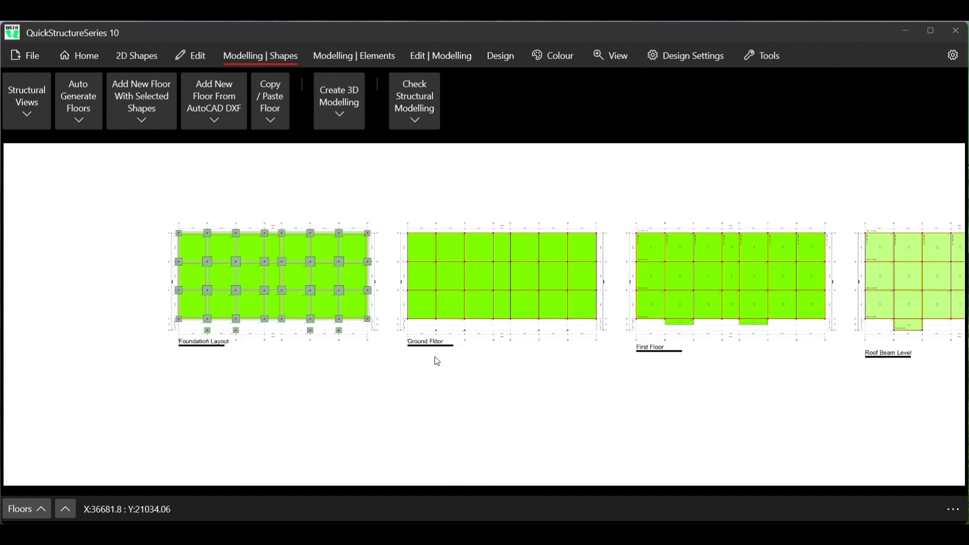
scroll(361, 319, down, 5)
scroll(580, 298, up, 5)
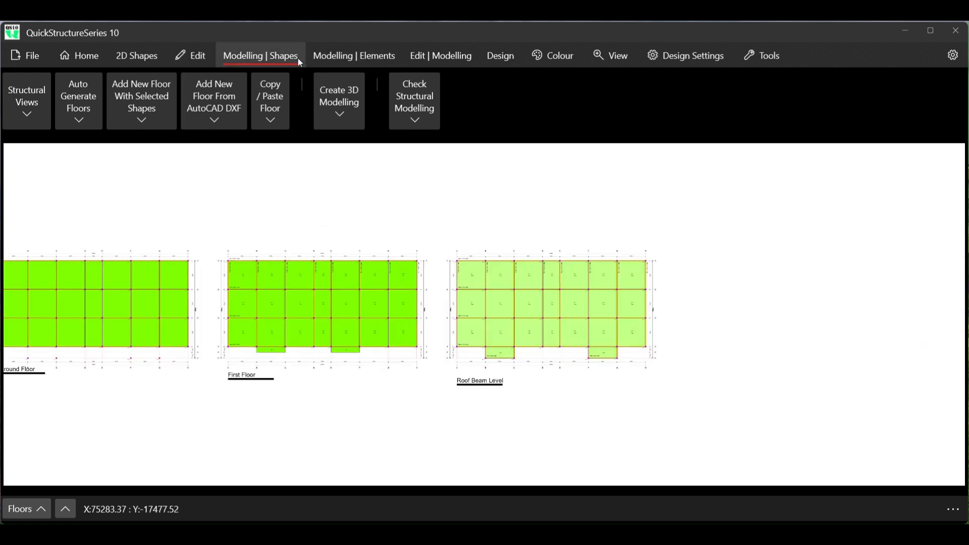
click(342, 114)
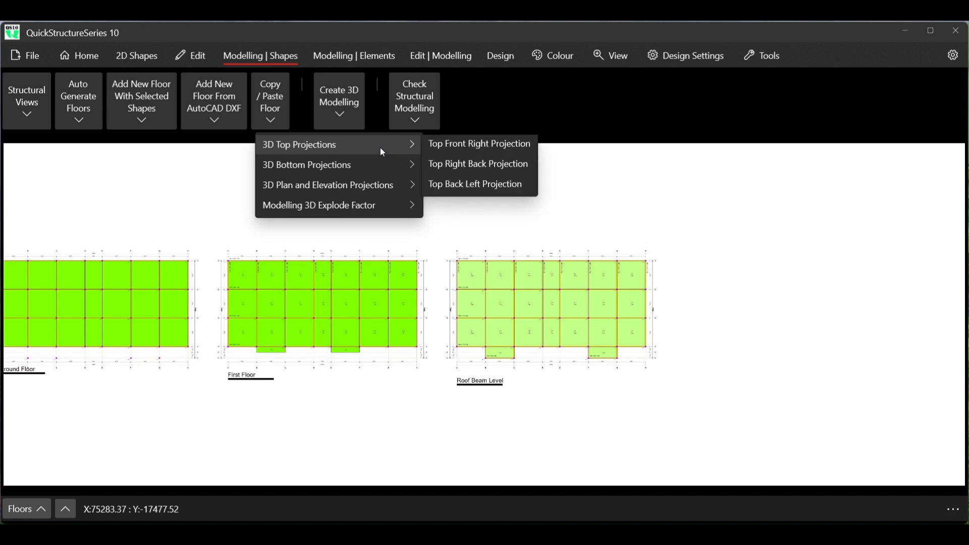
click(464, 164)
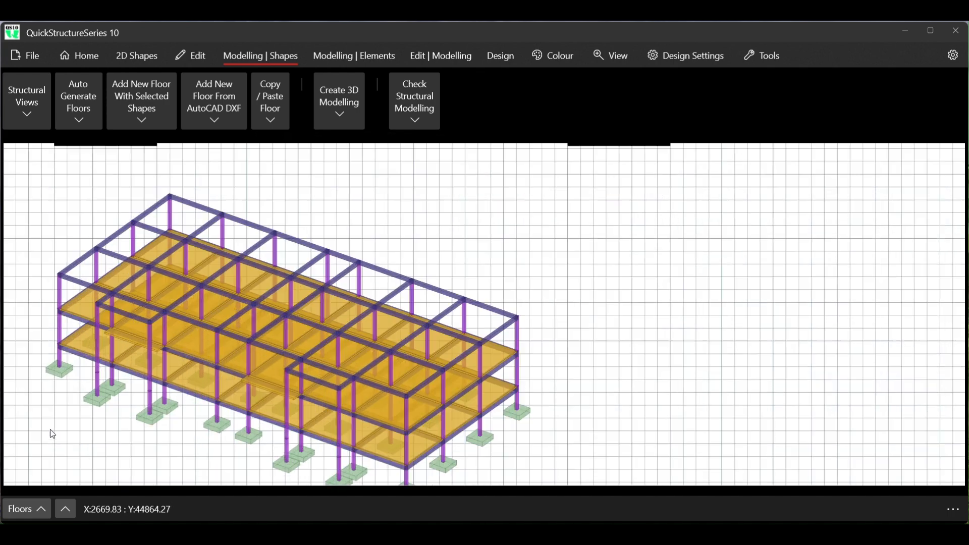
Step: Examine the extended columns, their foundation bases and the first floor cantilever slabs in the 3D projection
double_click(52, 433)
scroll(51, 430, up, 3)
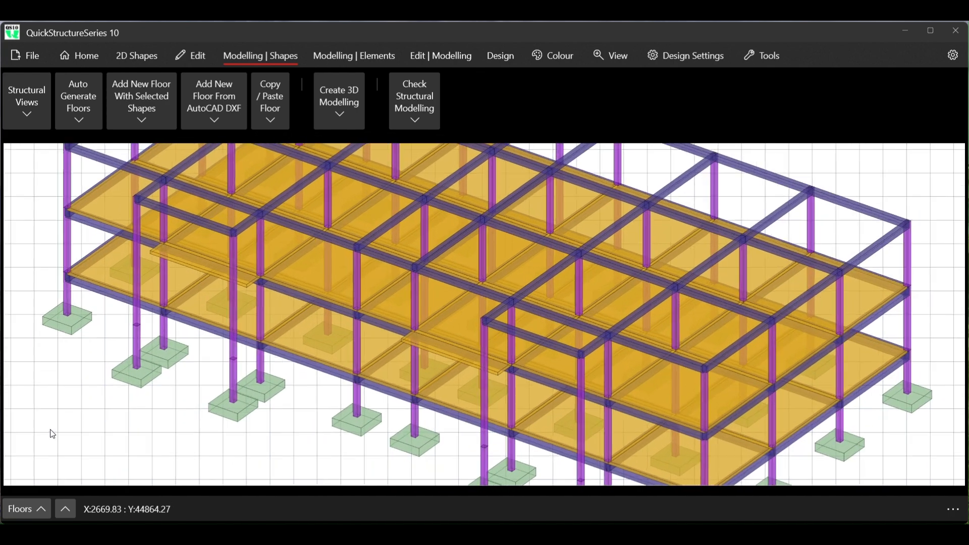
scroll(136, 328, down, 2)
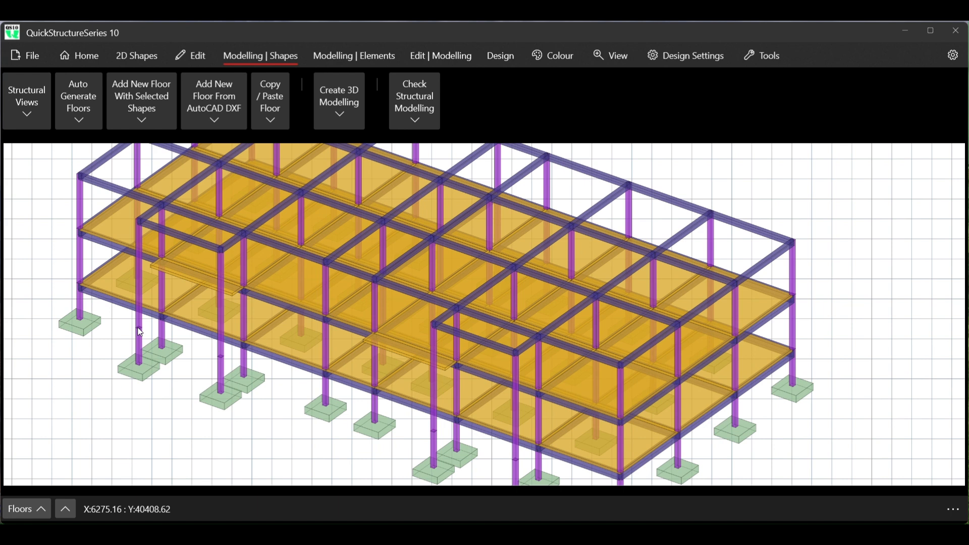
scroll(202, 302, down, 1)
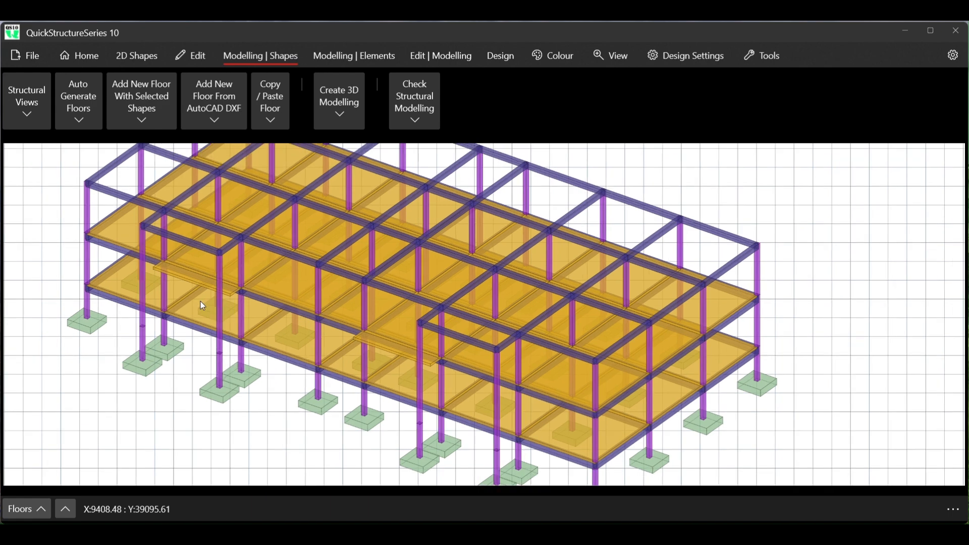
scroll(201, 305, down, 1)
scroll(201, 304, down, 3)
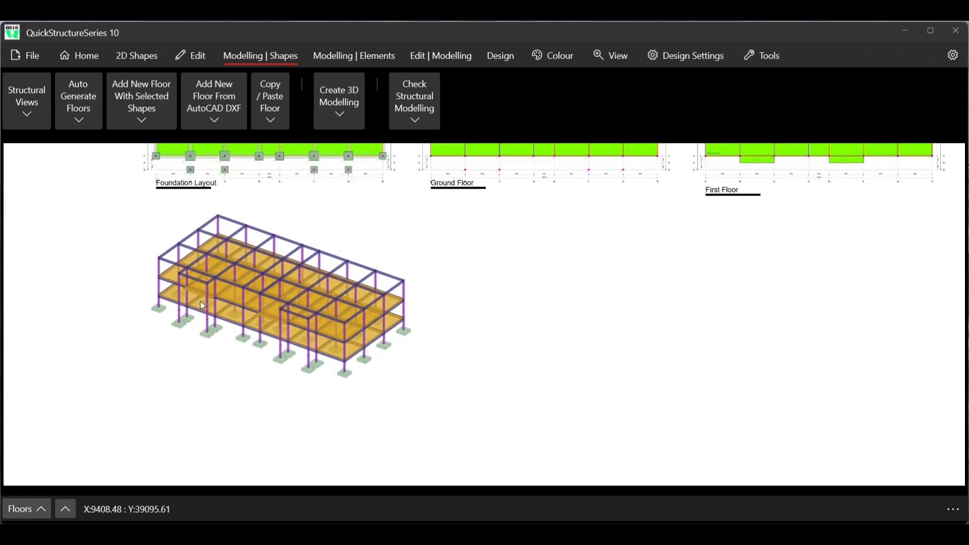
scroll(202, 305, down, 2)
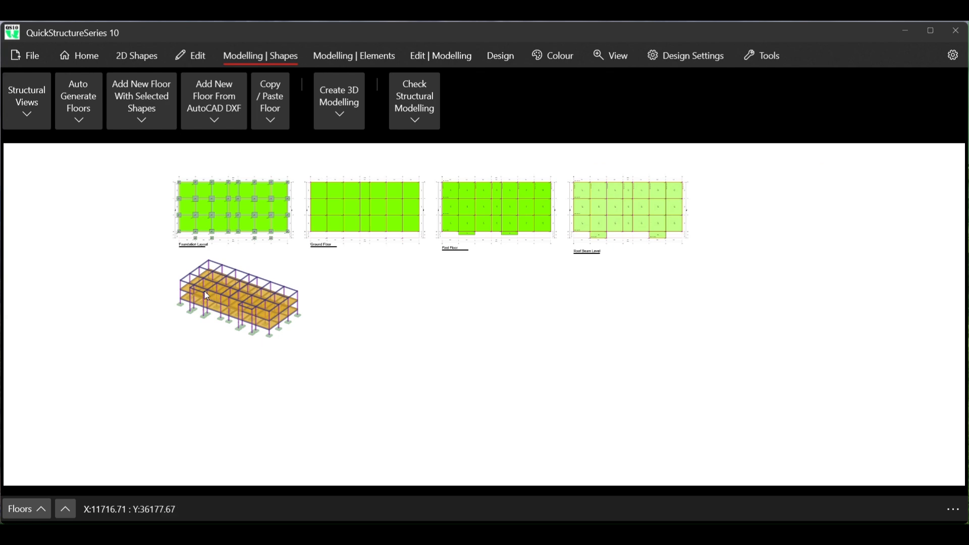
scroll(207, 292, up, 4)
scroll(202, 295, up, 1)
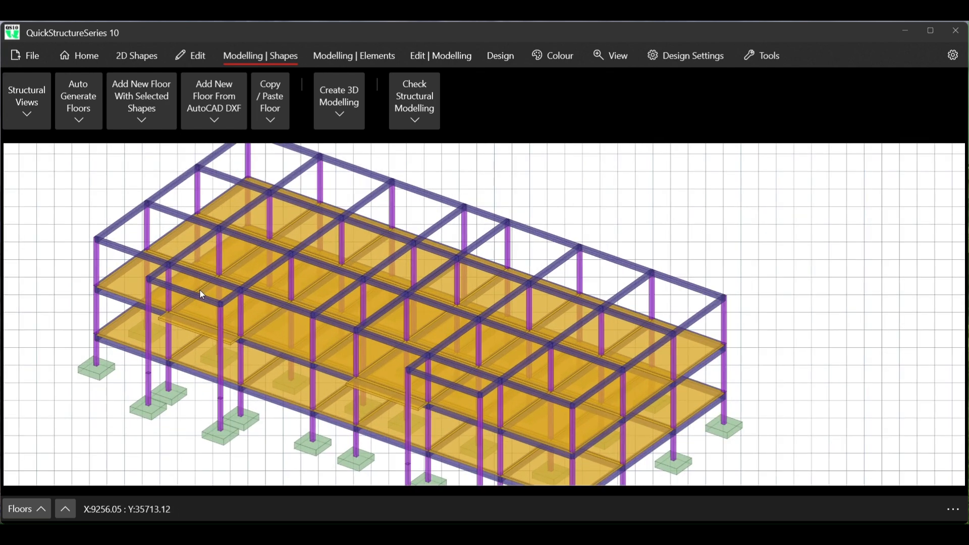
scroll(207, 329, up, 3)
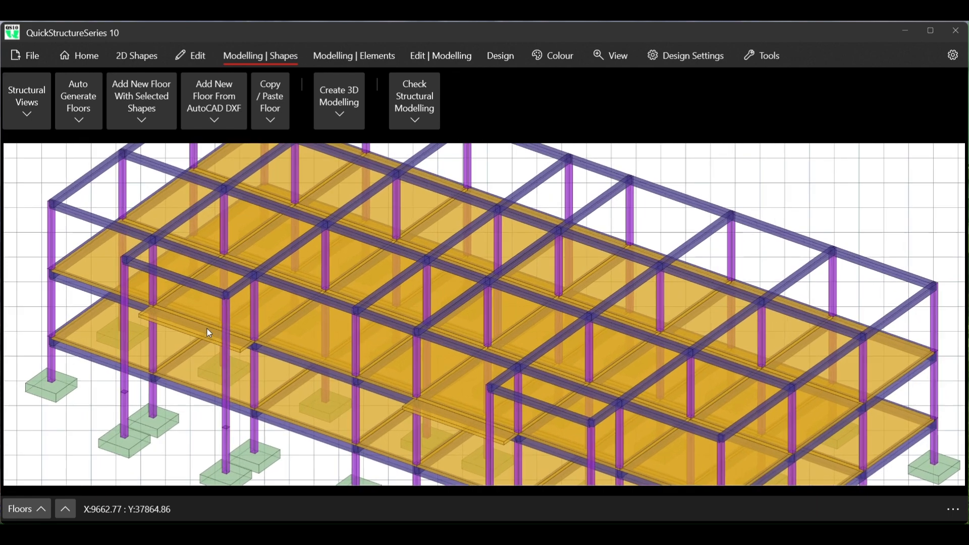
scroll(227, 276, down, 5)
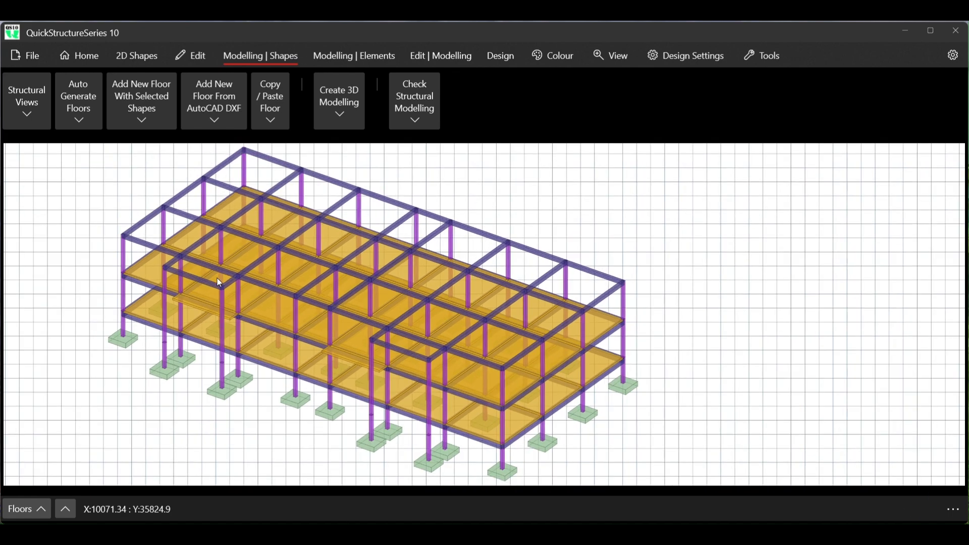
Step: Inspect the column lines, floor slabs and roof beams around the front projections in the 3D projection
scroll(218, 279, down, 1)
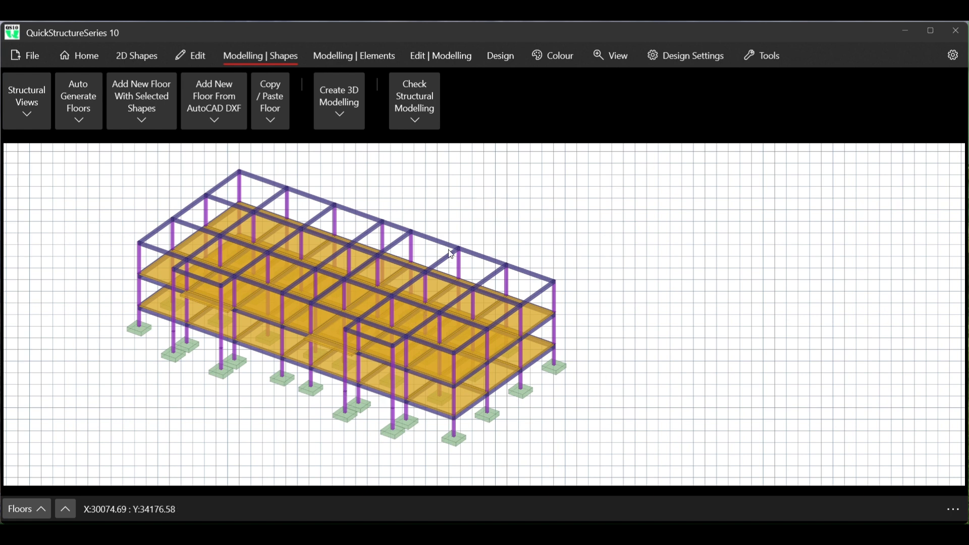
scroll(218, 274, up, 5)
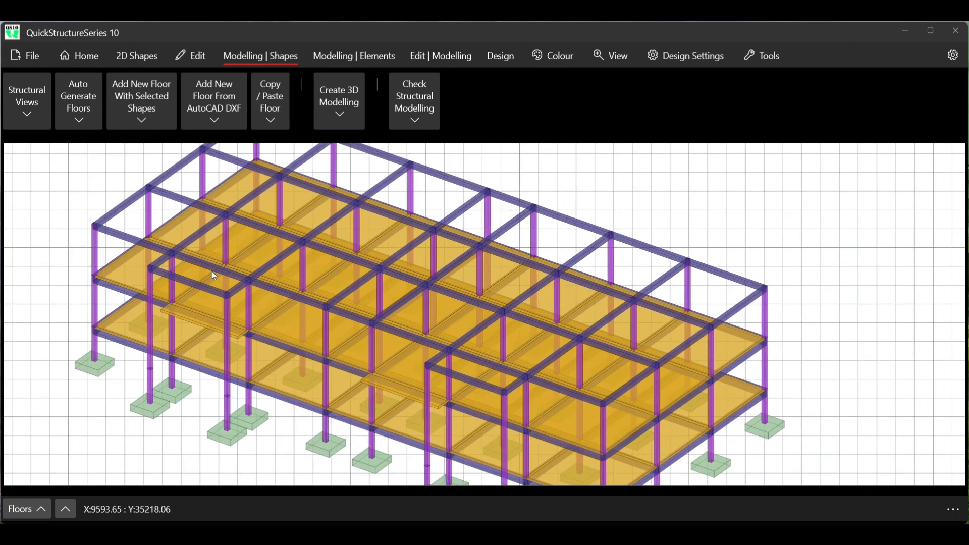
scroll(317, 361, down, 2)
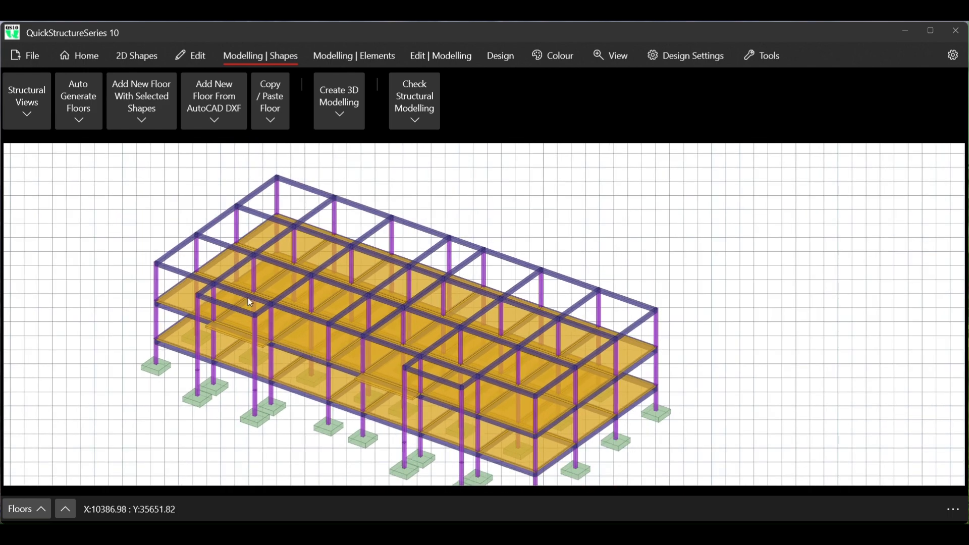
scroll(221, 290, up, 2)
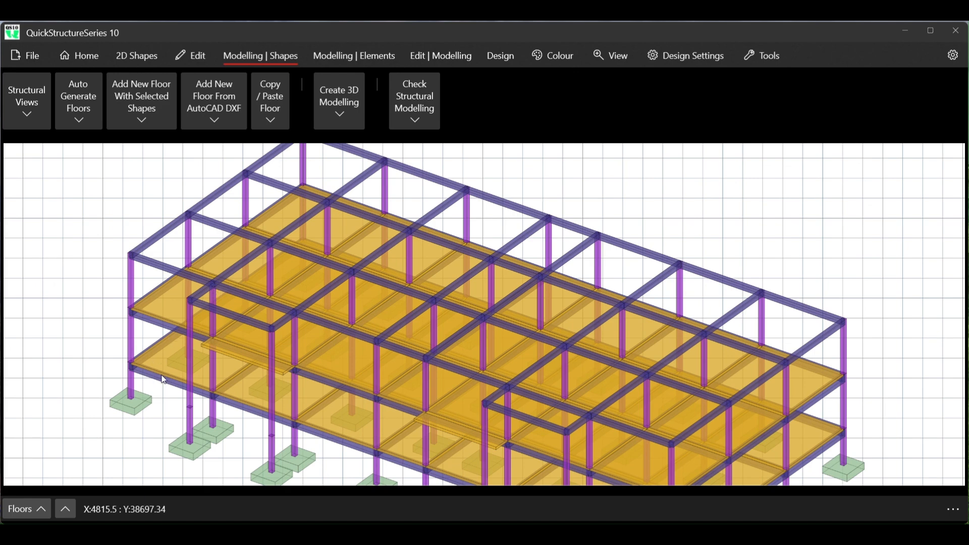
scroll(181, 392, up, 1)
scroll(181, 391, up, 3)
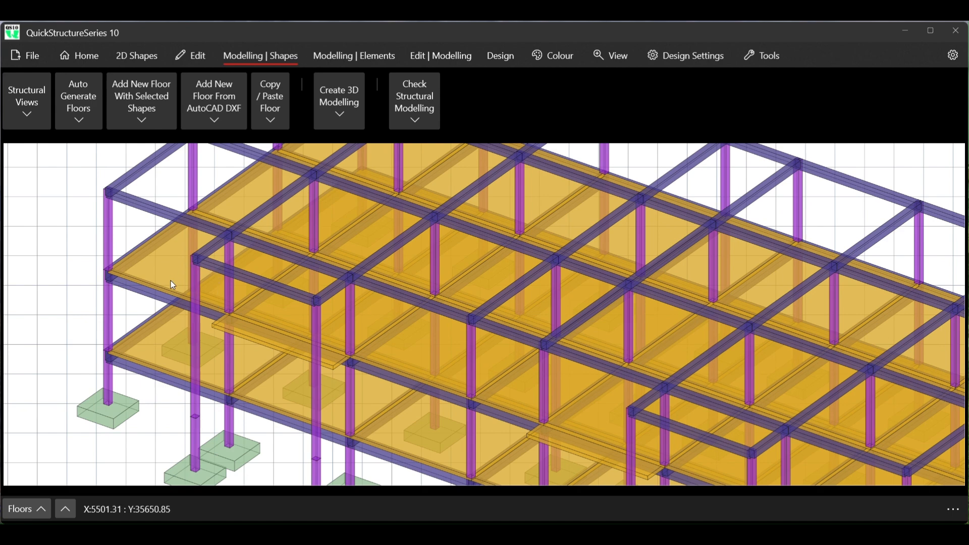
Step: Check the column height of the column at grid intersection B-6 on the Roof Beam Level plan, then cancel all commands
scroll(181, 296, down, 3)
scroll(183, 299, down, 5)
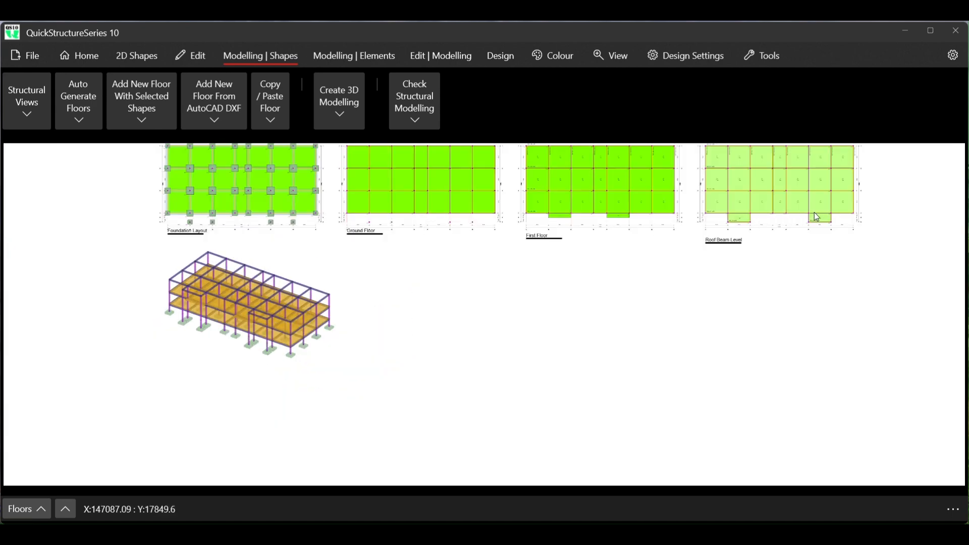
scroll(813, 213, up, 8)
scroll(816, 216, up, 1)
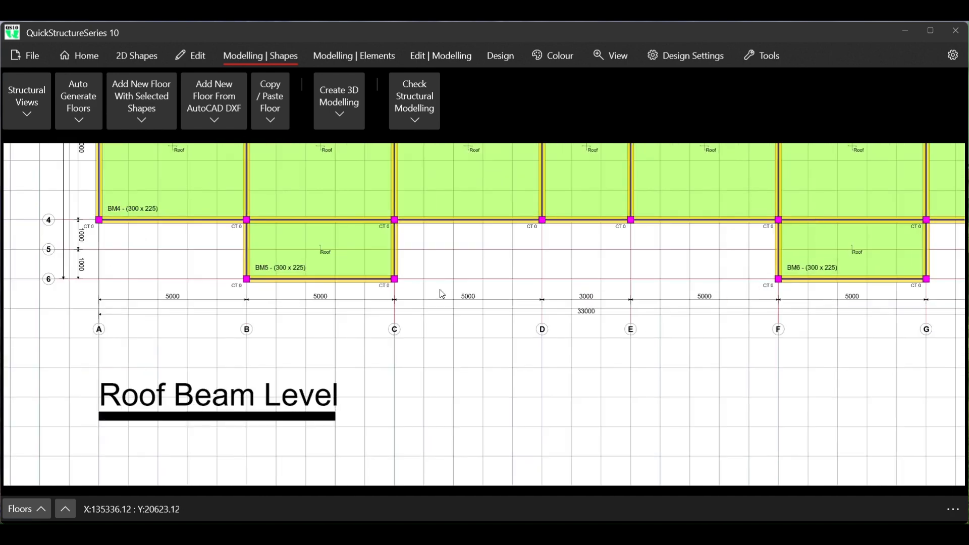
right_click(280, 267)
click(315, 275)
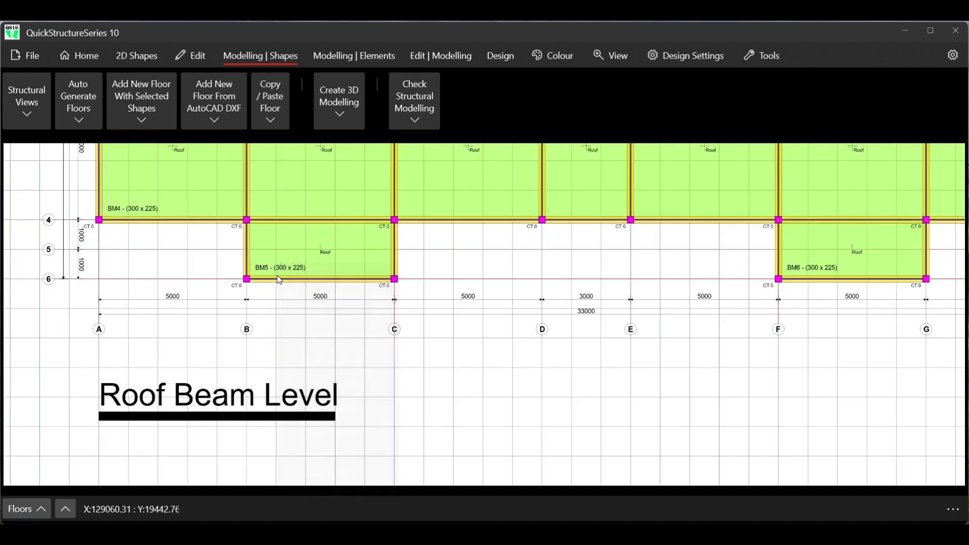
click(245, 278)
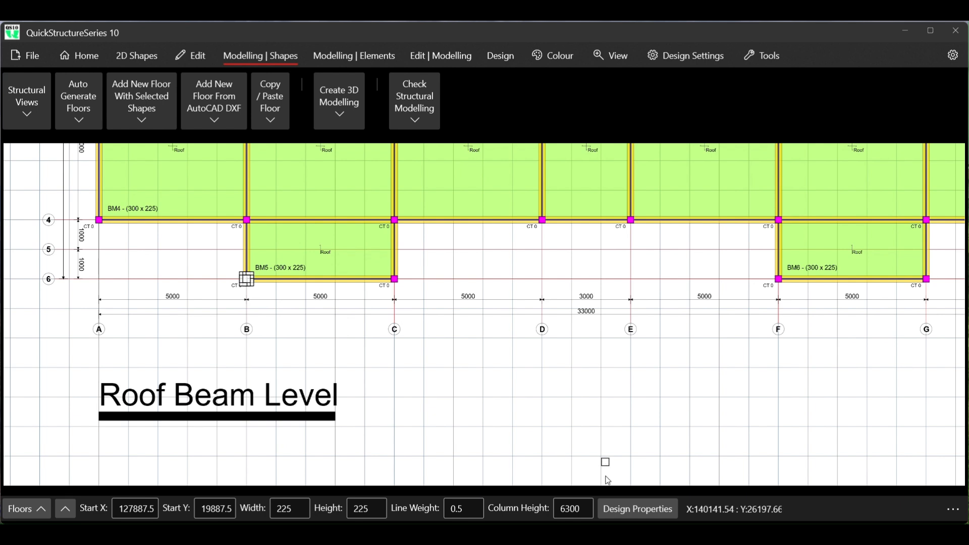
right_click(492, 319)
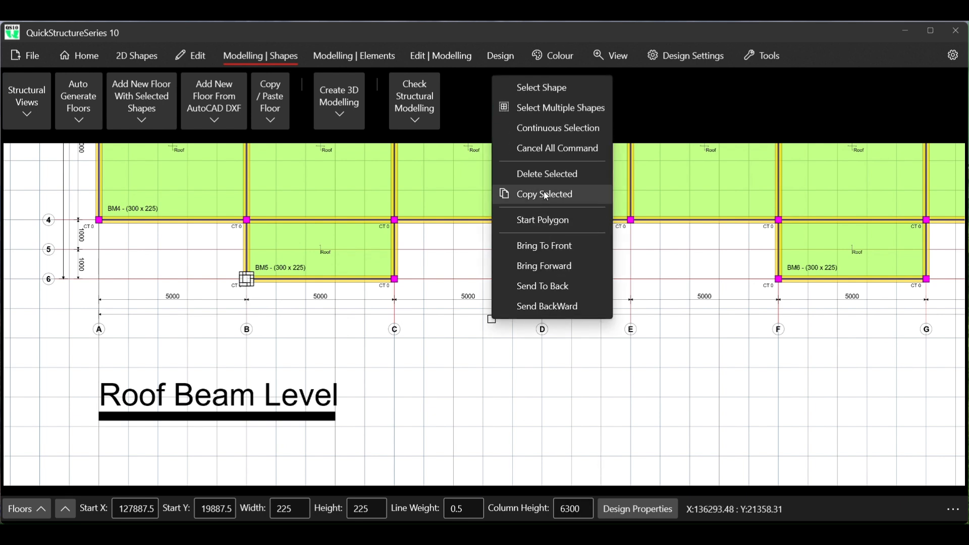
click(546, 151)
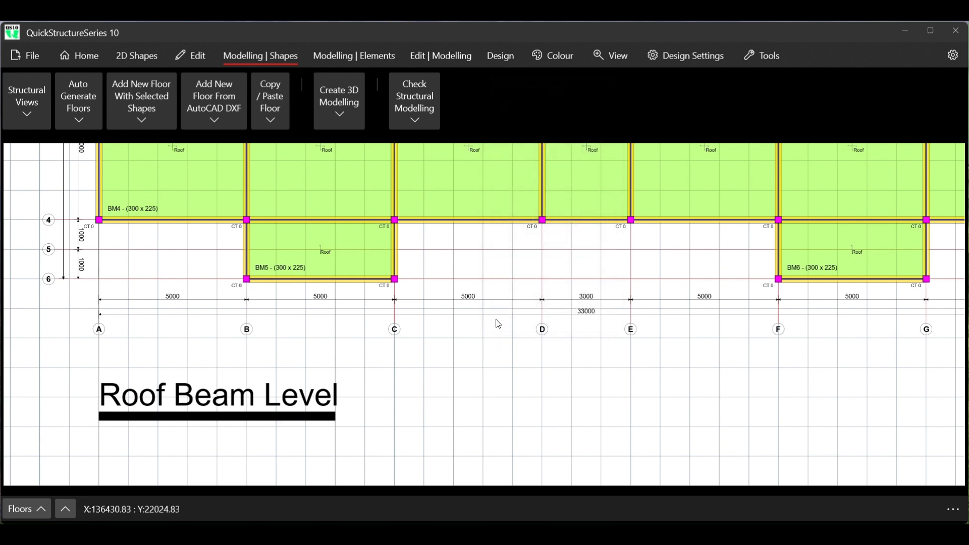